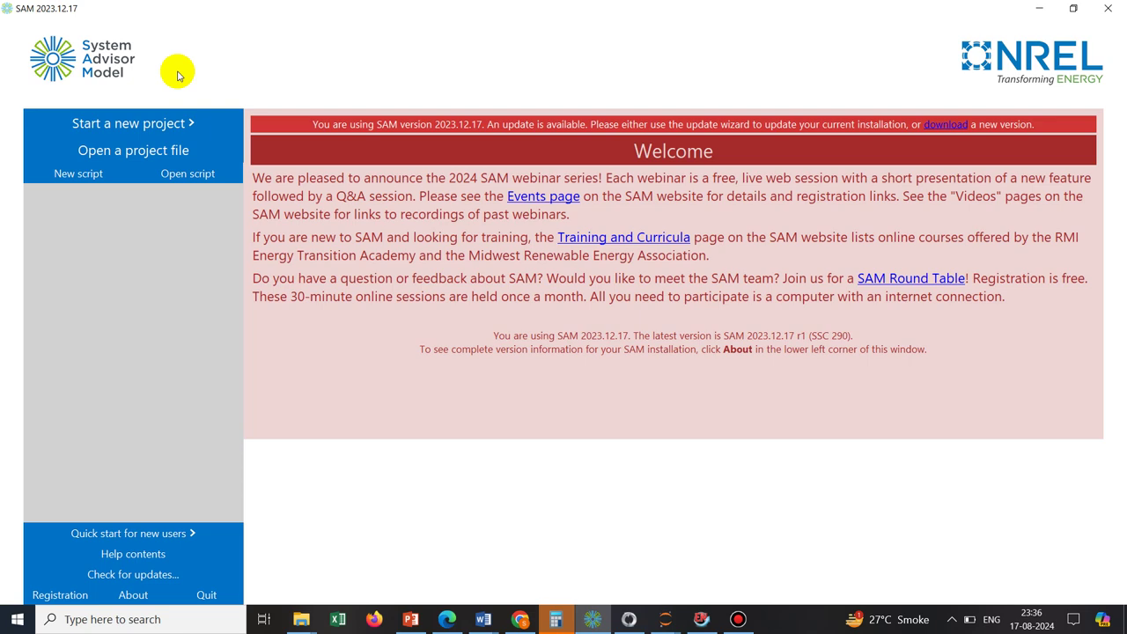
- Create a new project using the Detailed PV Model under Photovoltaic with the distributed Residential Owner financial model
left_click(141, 126)
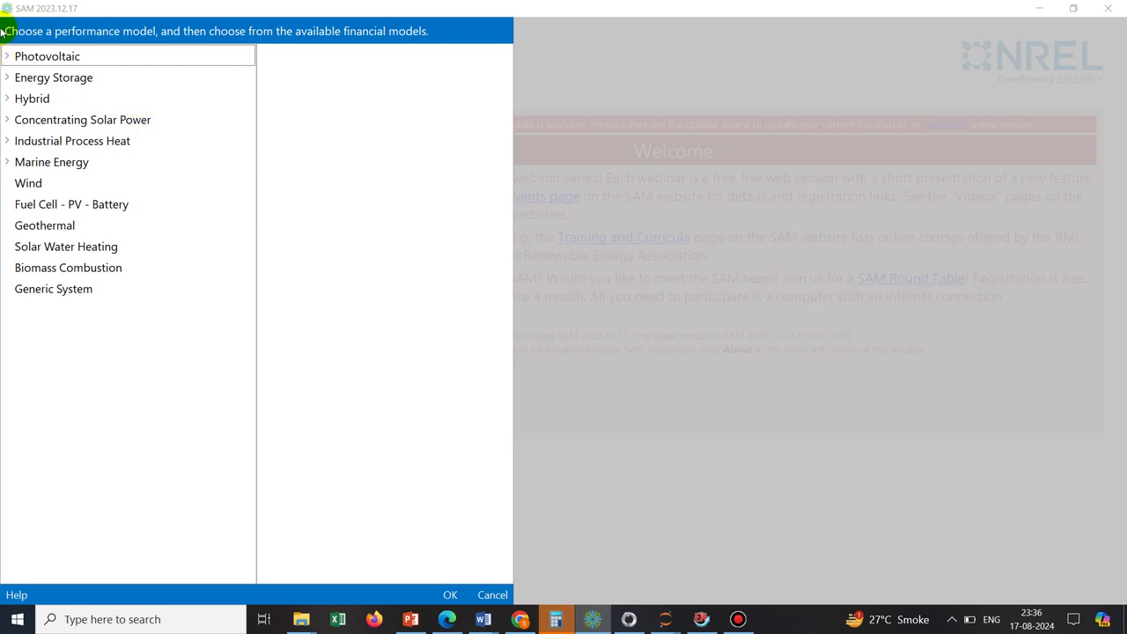
left_click(8, 55)
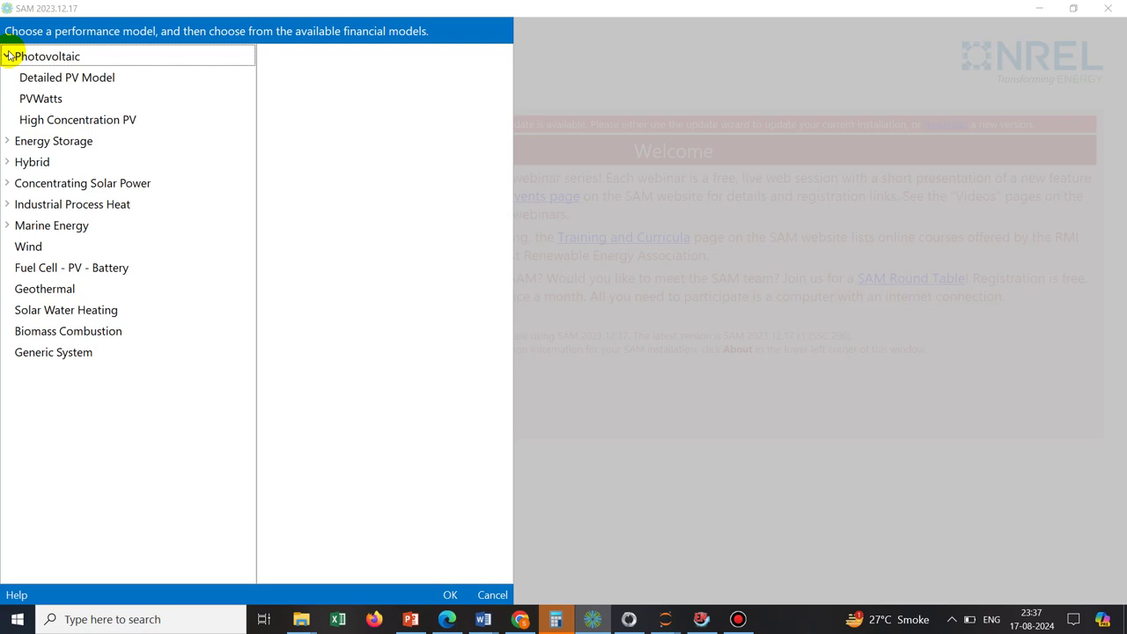
left_click(82, 81)
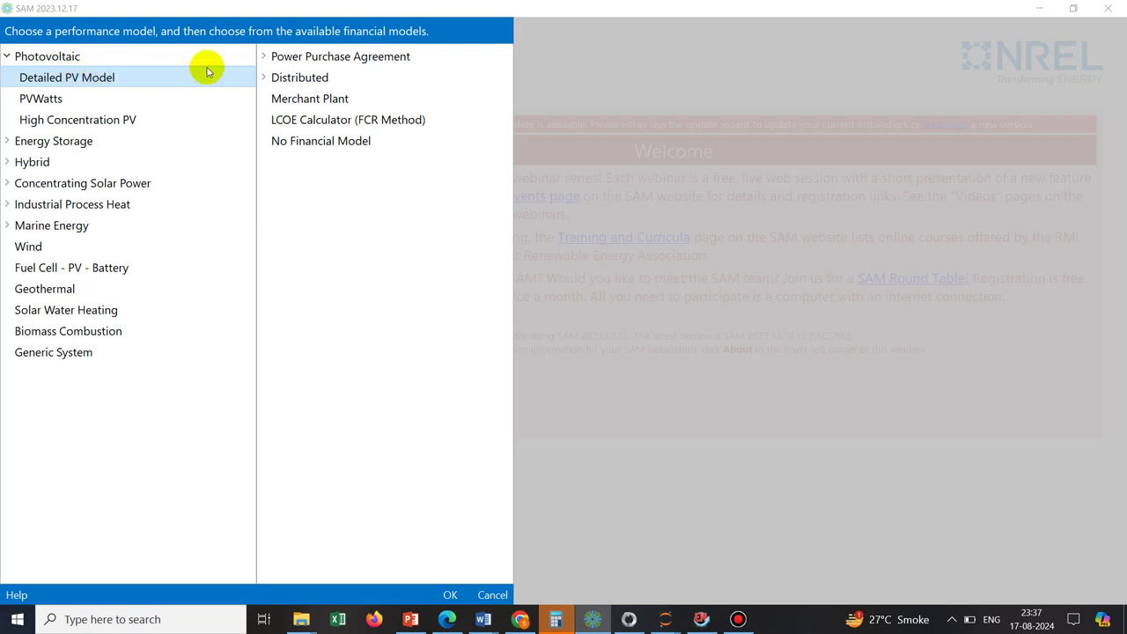
left_click(265, 77)
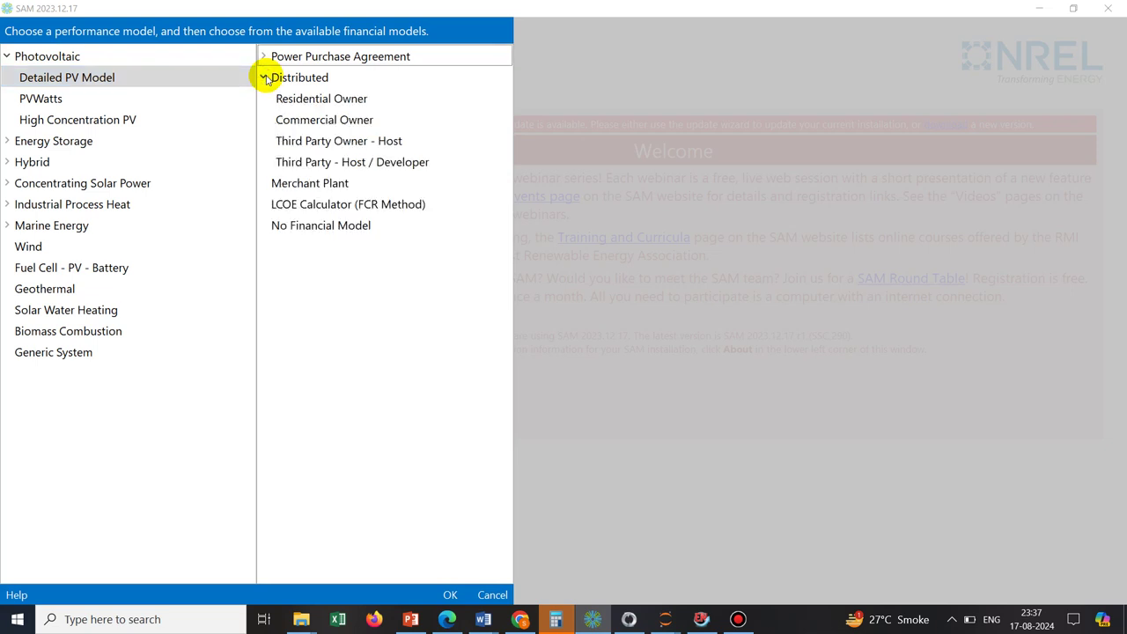
left_click(313, 101)
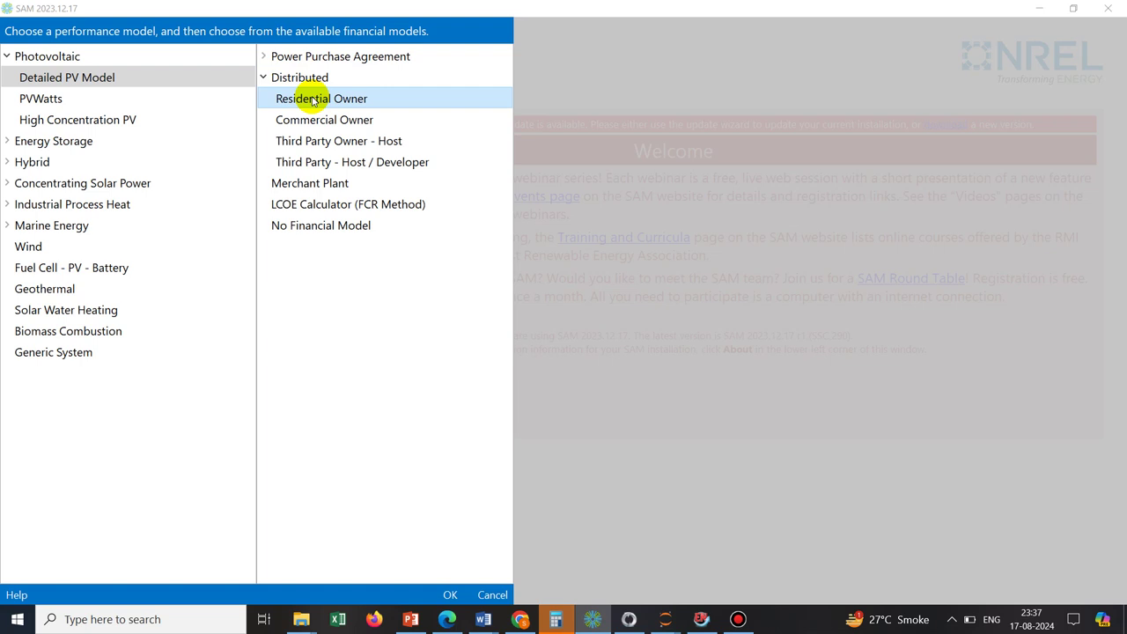
double_click(324, 99)
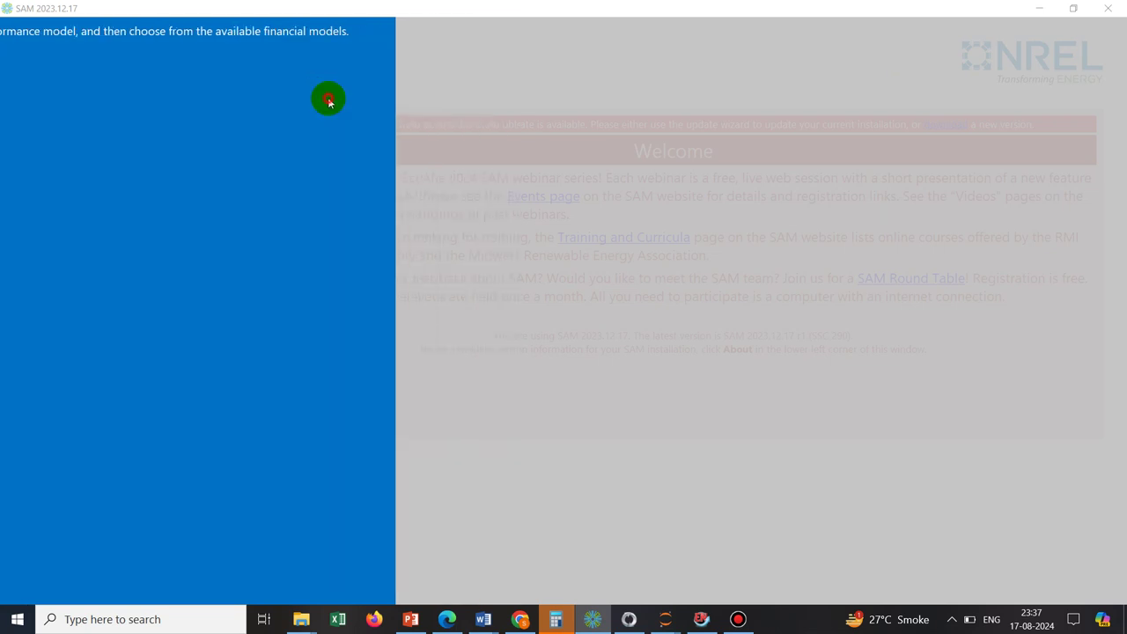
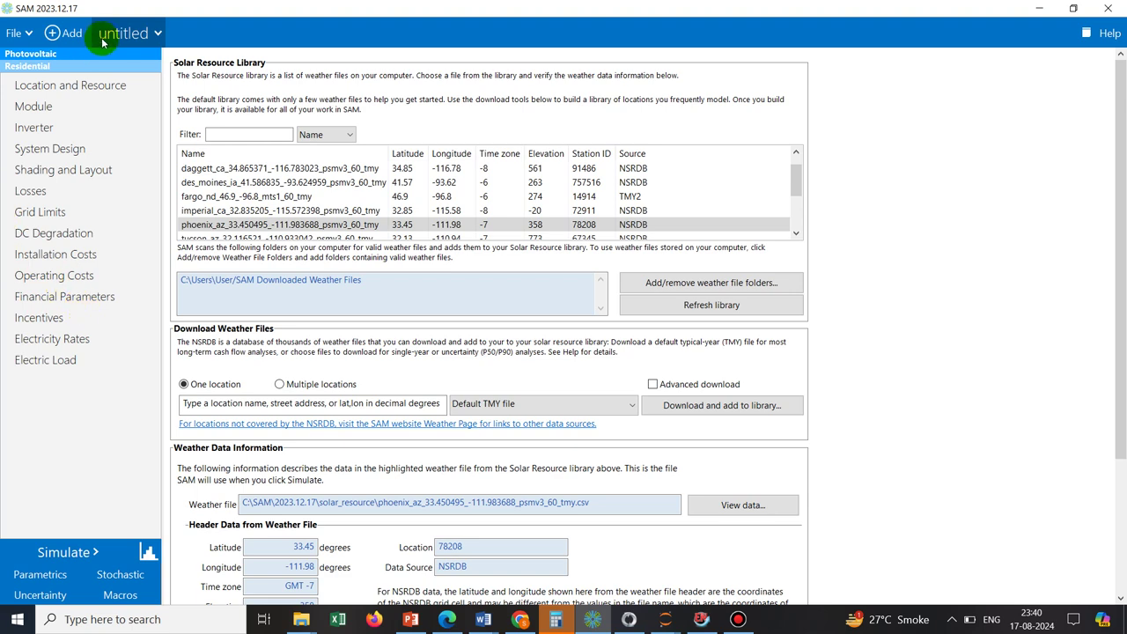
- Examine the Location and Resource inputs, including the header data and annual averages of the Phoenix weather file
left_click(83, 82)
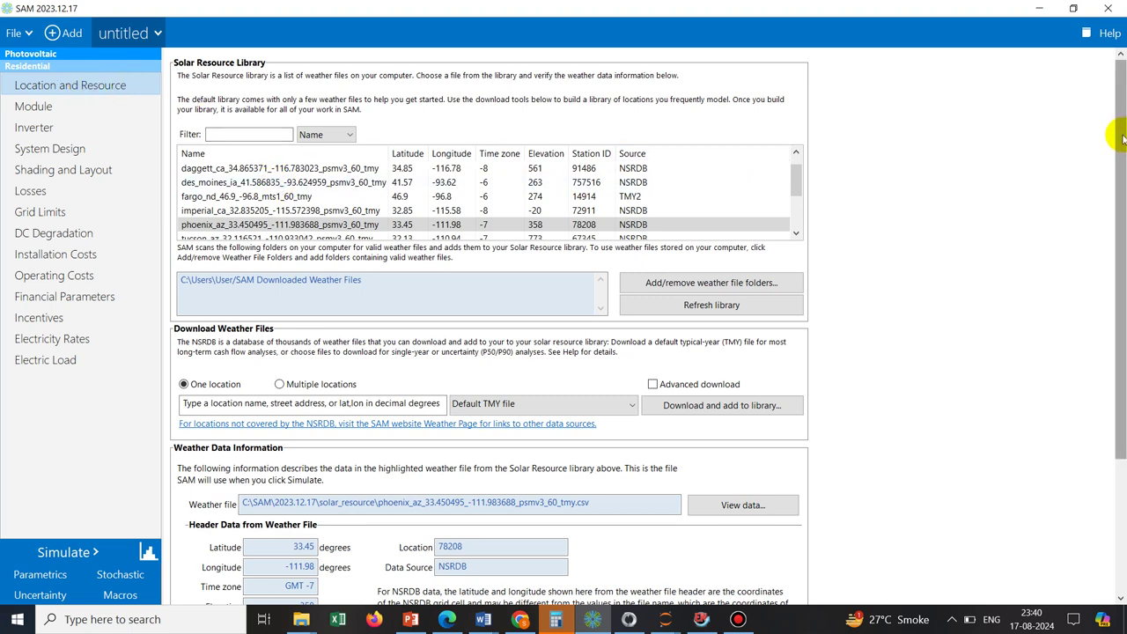
left_click_drag(1124, 136, 936, 239)
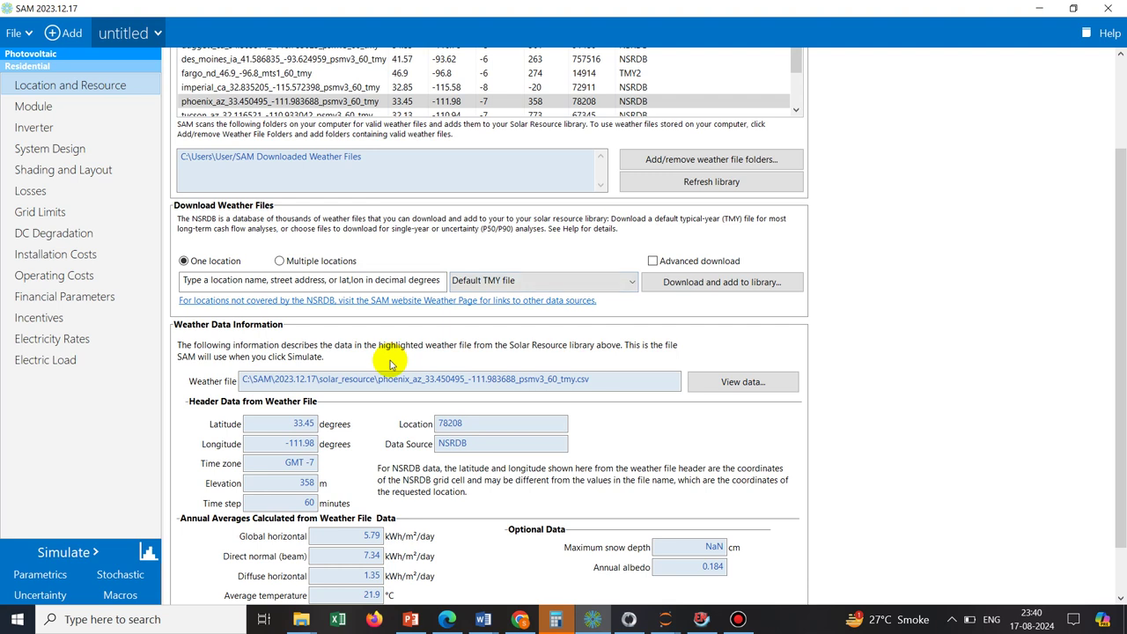
left_click(471, 445)
left_click_drag(472, 445, 432, 447)
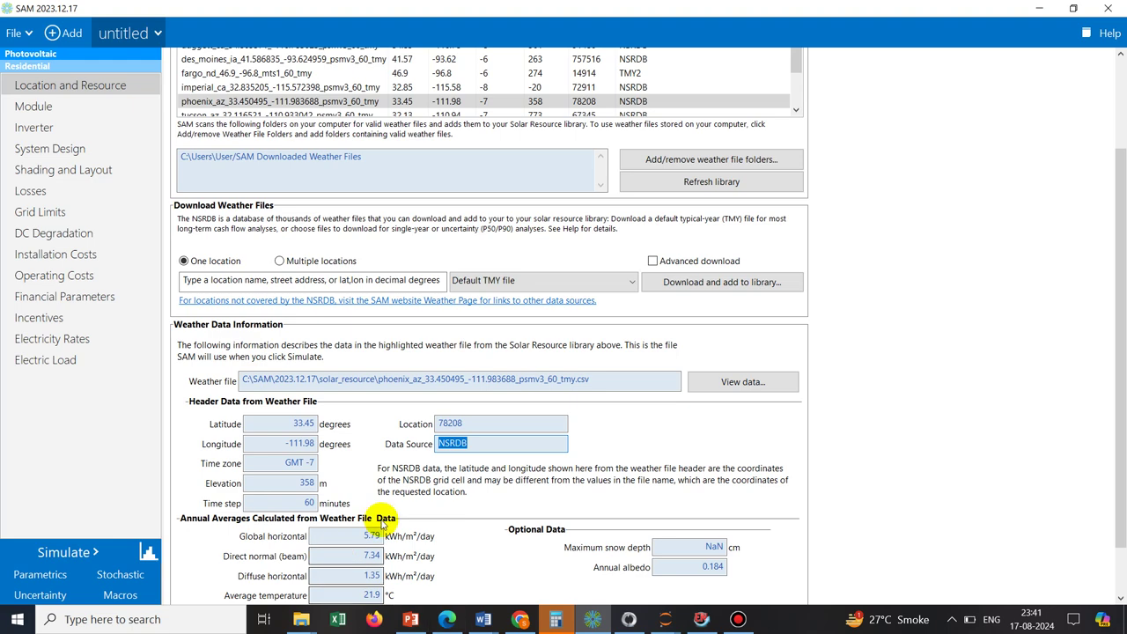
left_click(395, 279)
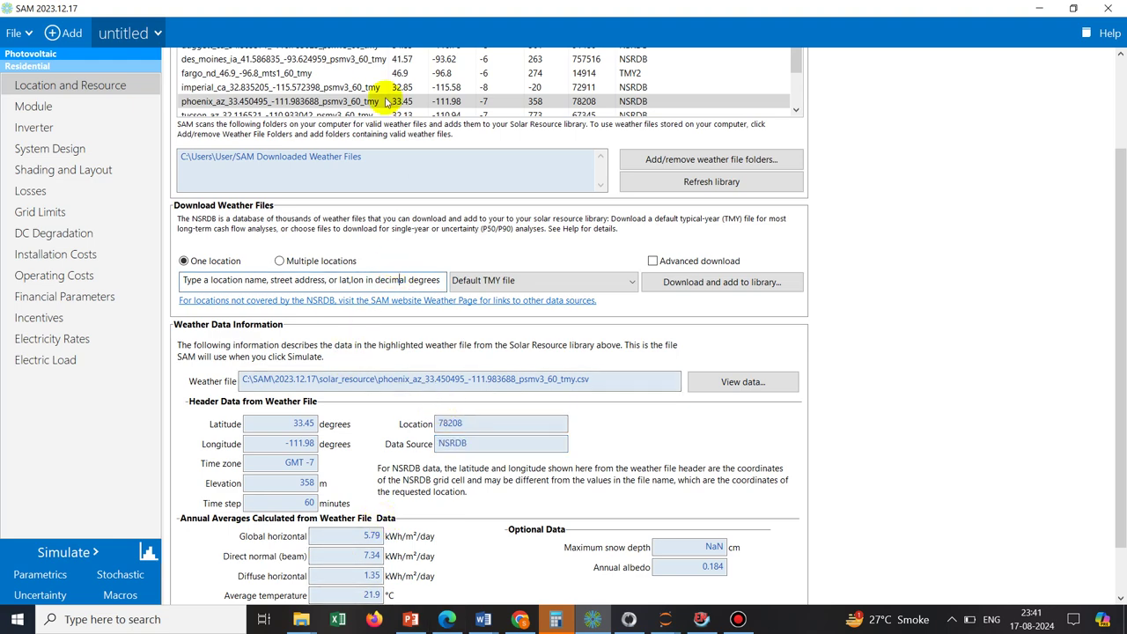
left_click_drag(1124, 180, 1116, 95)
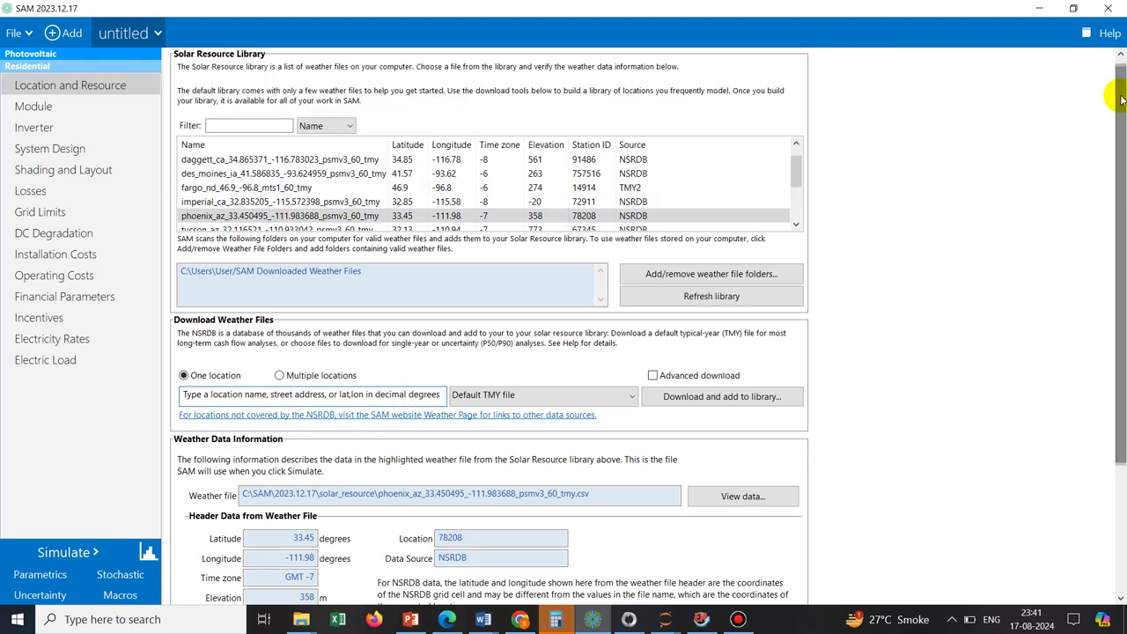
left_click(414, 216)
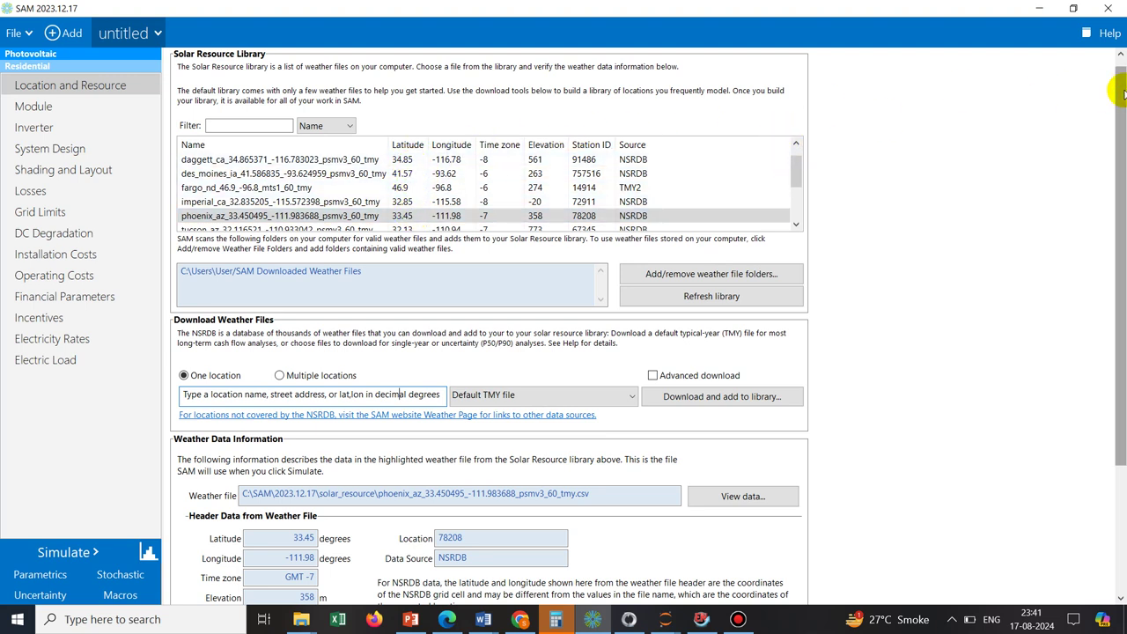
- Try to download the default TMY weather file for "kolkata, india" to the library and check the download log
left_click_drag(1123, 94, 1124, 144)
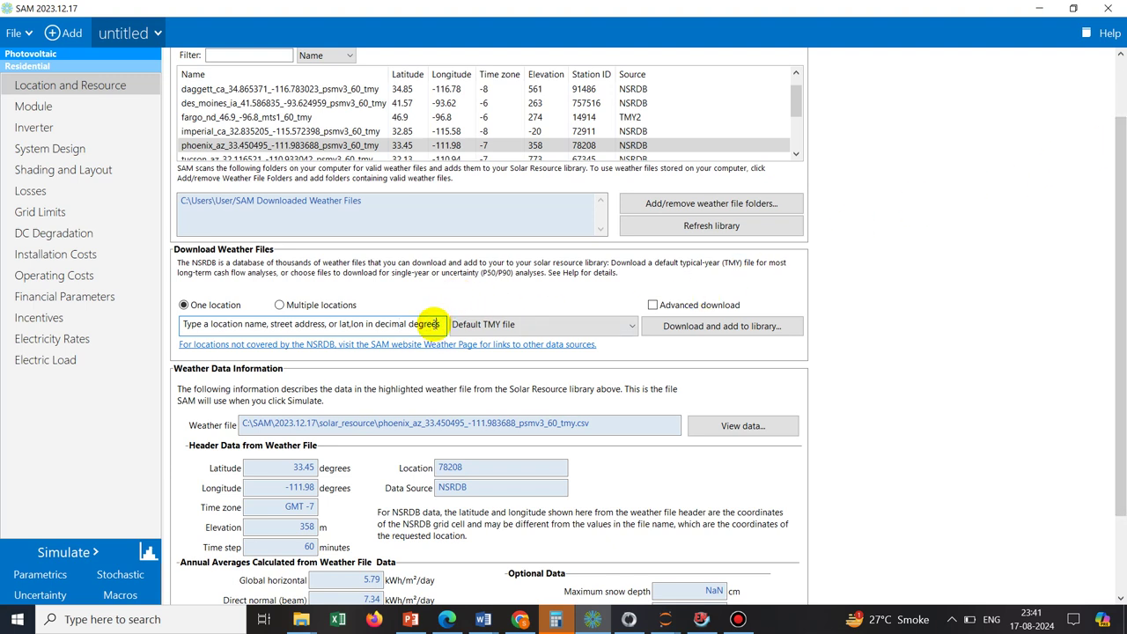
triple_click(433, 323)
type("kol")
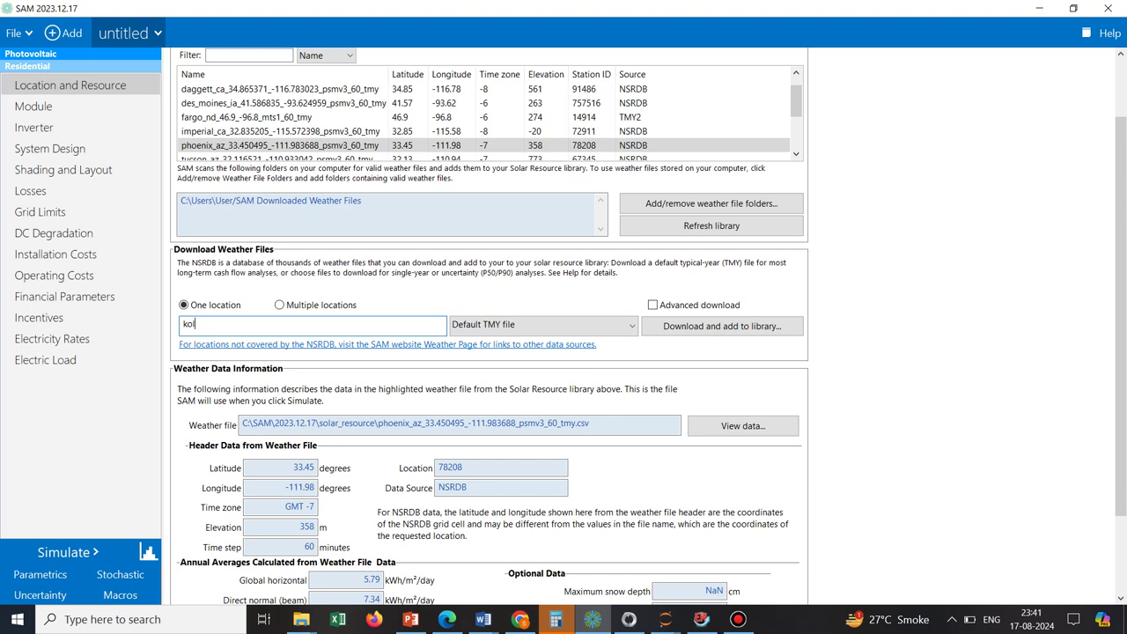
type("kata, india")
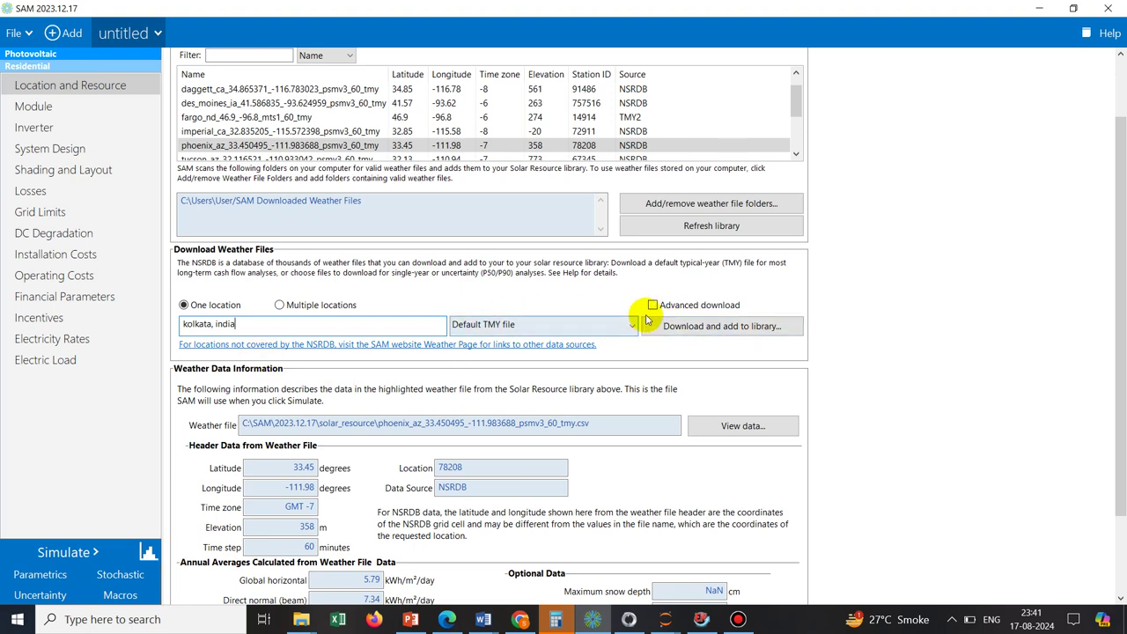
left_click(707, 325)
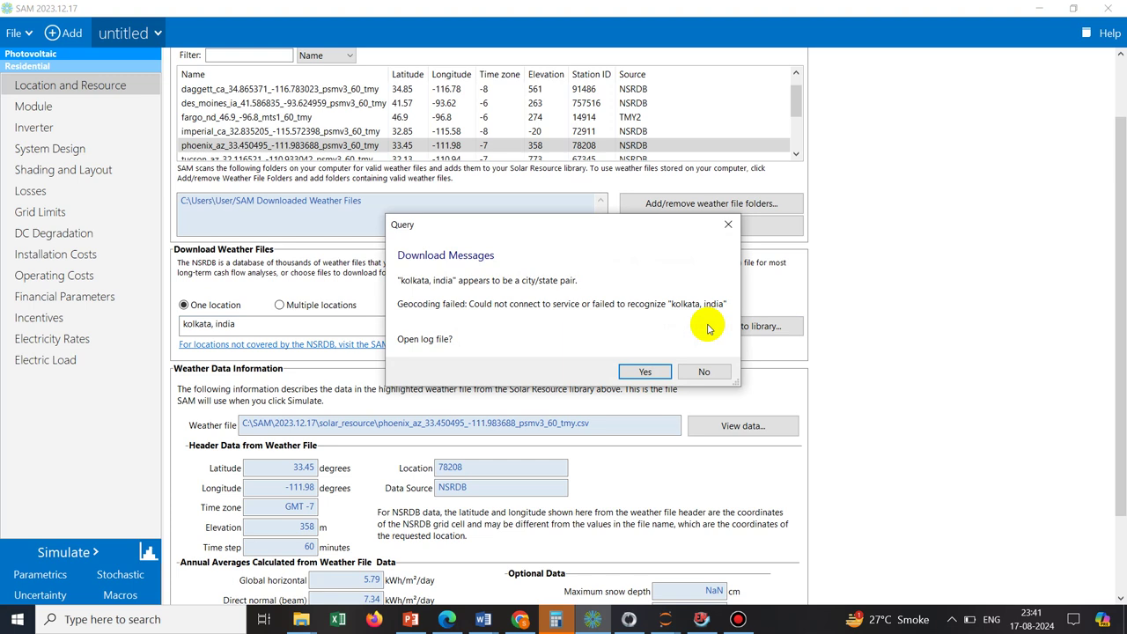
left_click(659, 373)
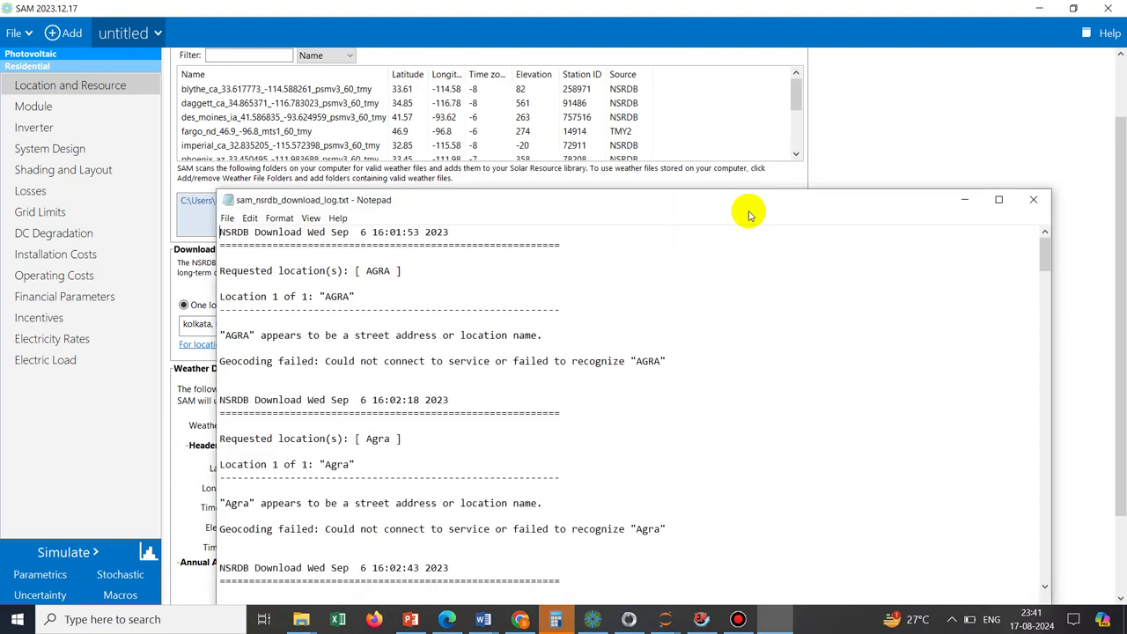
left_click(1039, 199)
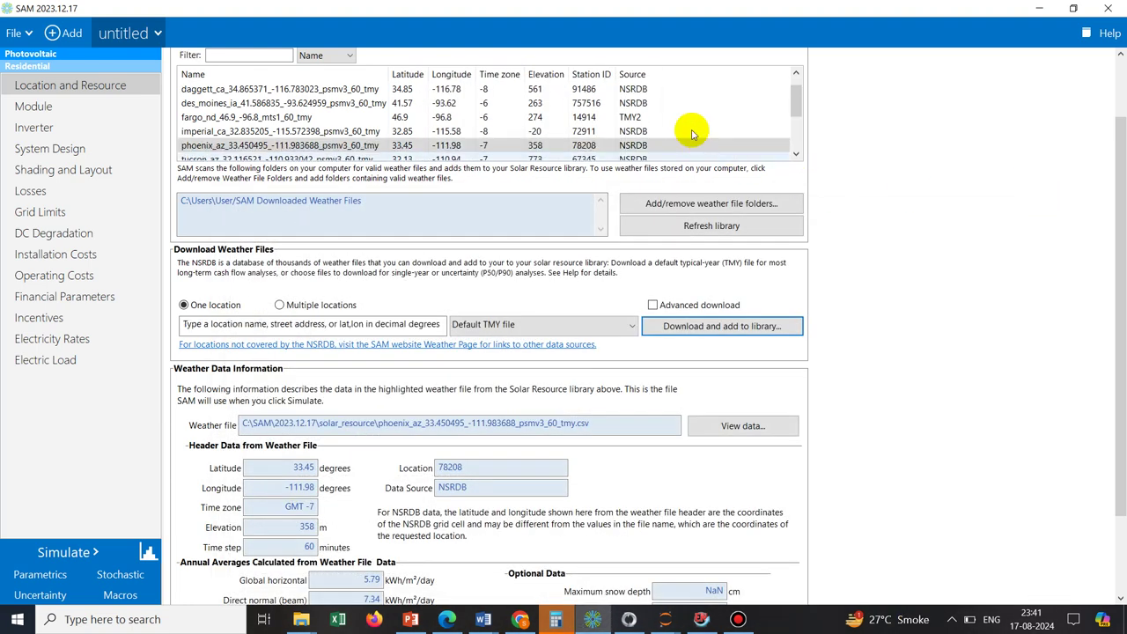
- Select the Kolkata, India weather file in the solar resource library and review its header data and annual averages
left_click_drag(795, 96, 795, 125)
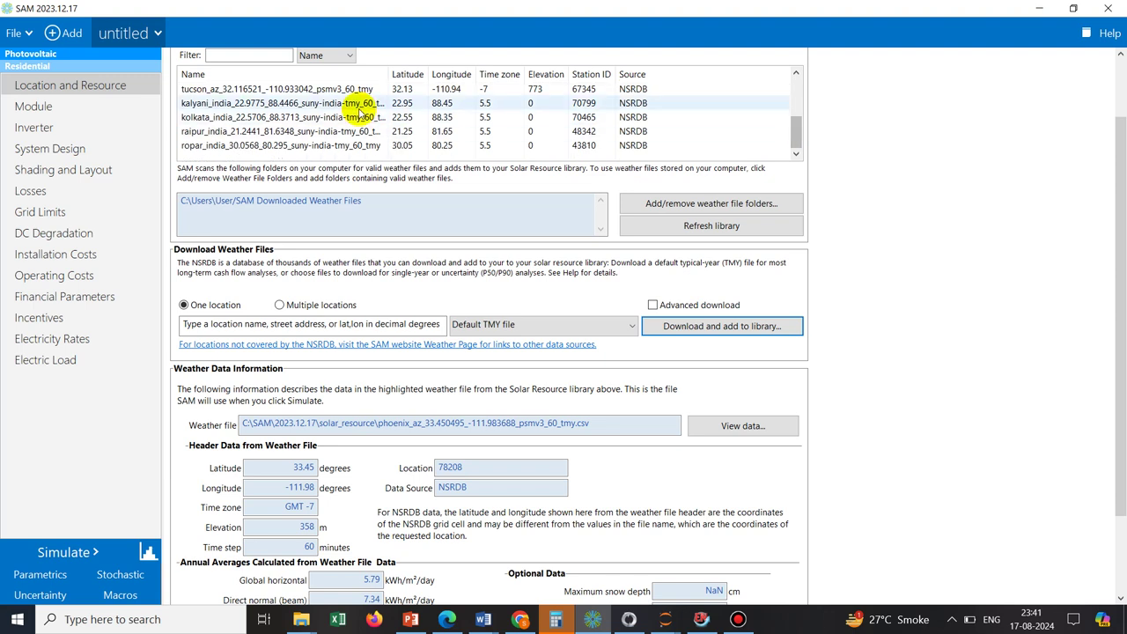
left_click(217, 118)
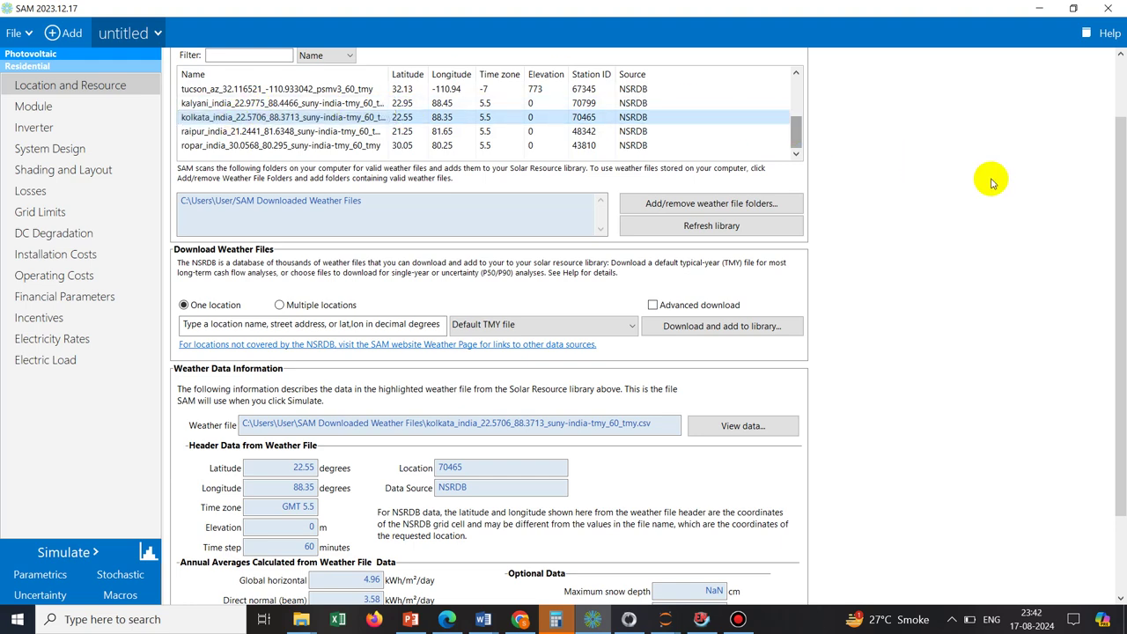
left_click_drag(1120, 147, 1123, 295)
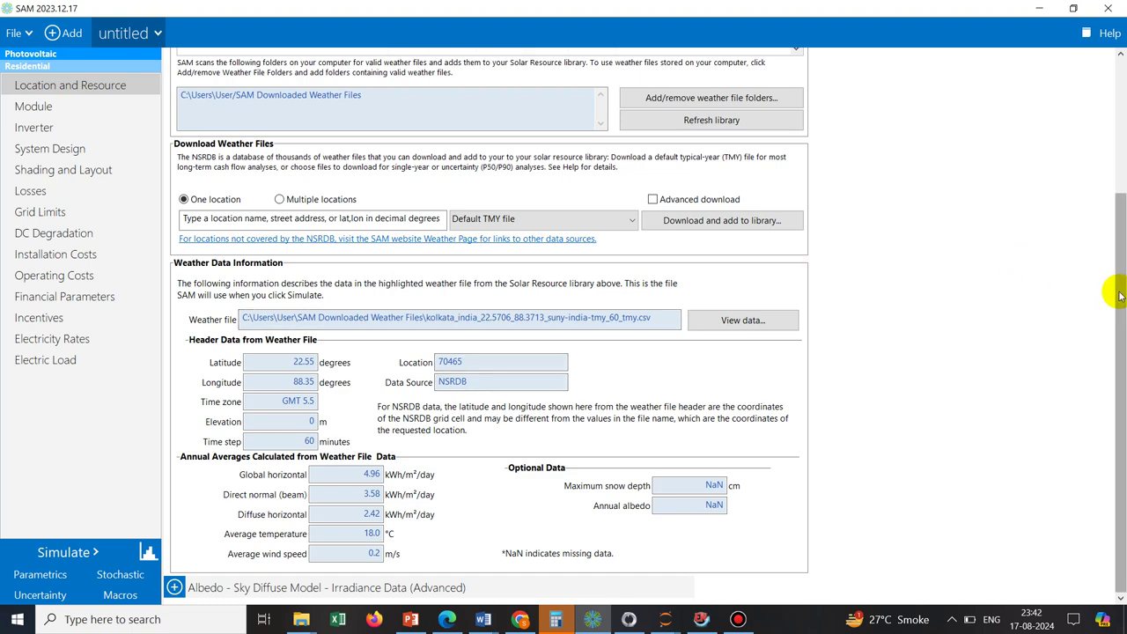
left_click_drag(1121, 312, 1122, 189)
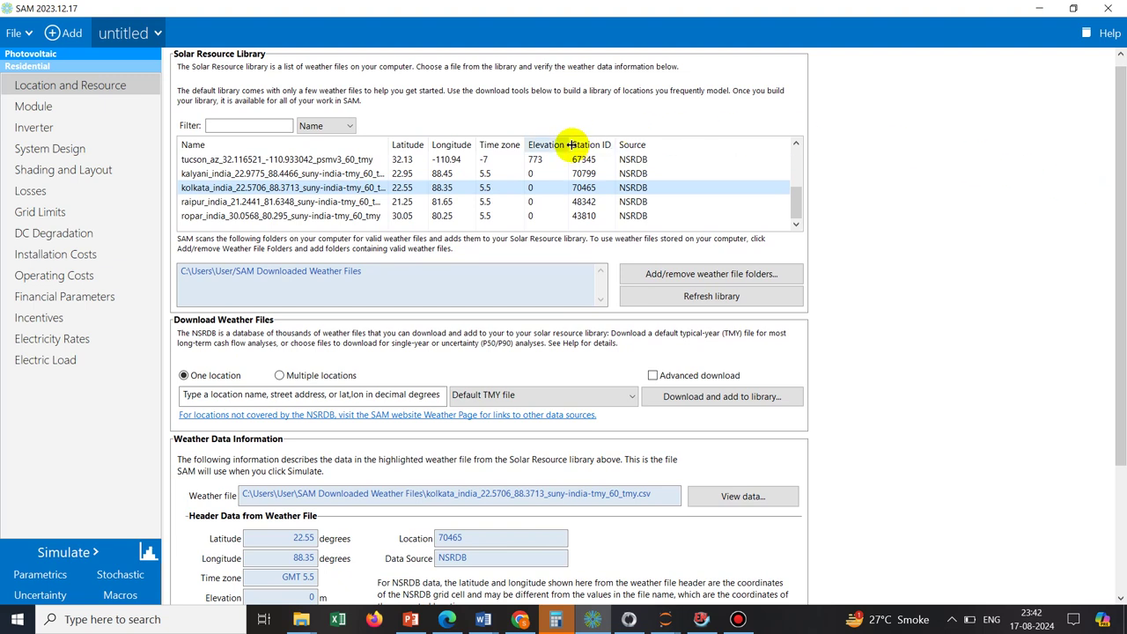
- Choose the Kalyani, India weather file from the solar resource library and review its weather data information
left_click(202, 173)
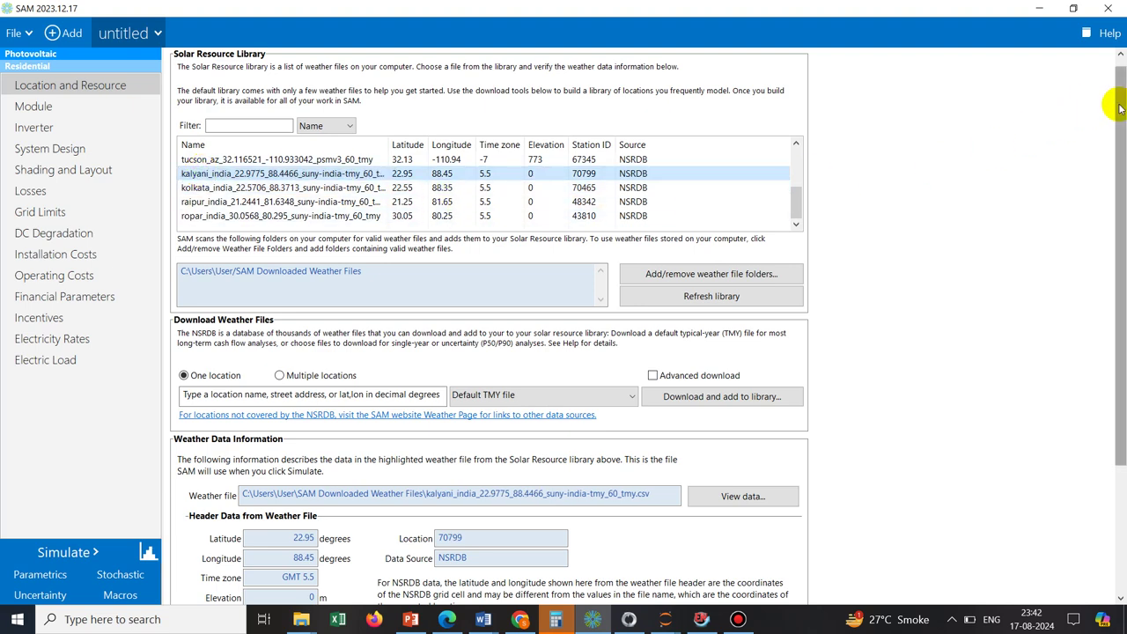
left_click_drag(1120, 107, 1116, 238)
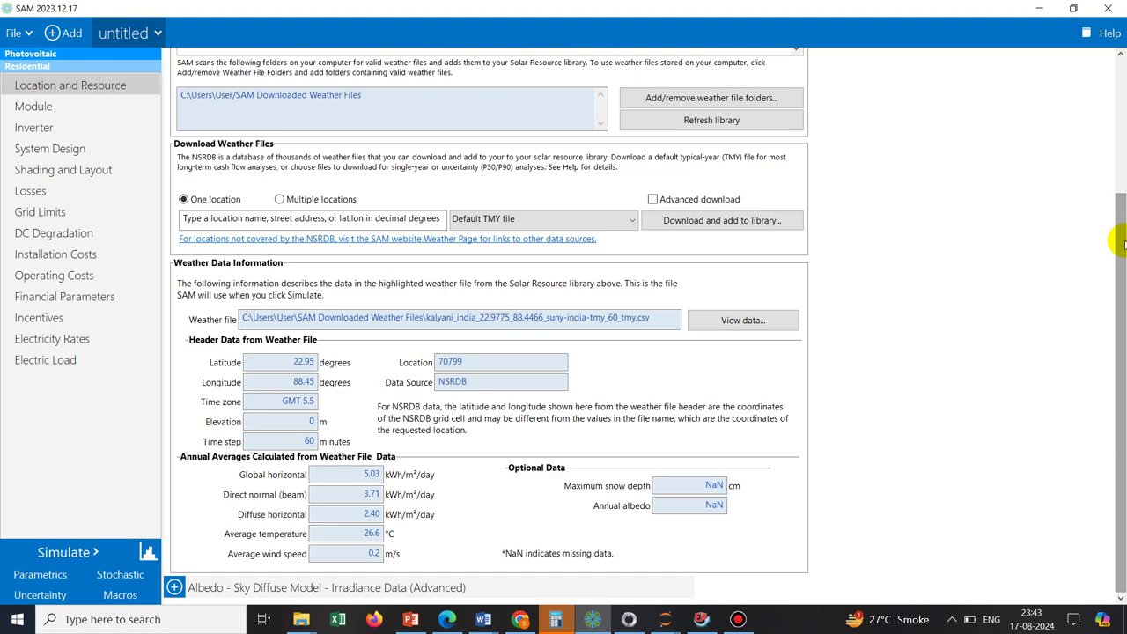
scroll(1122, 242, "up", 4)
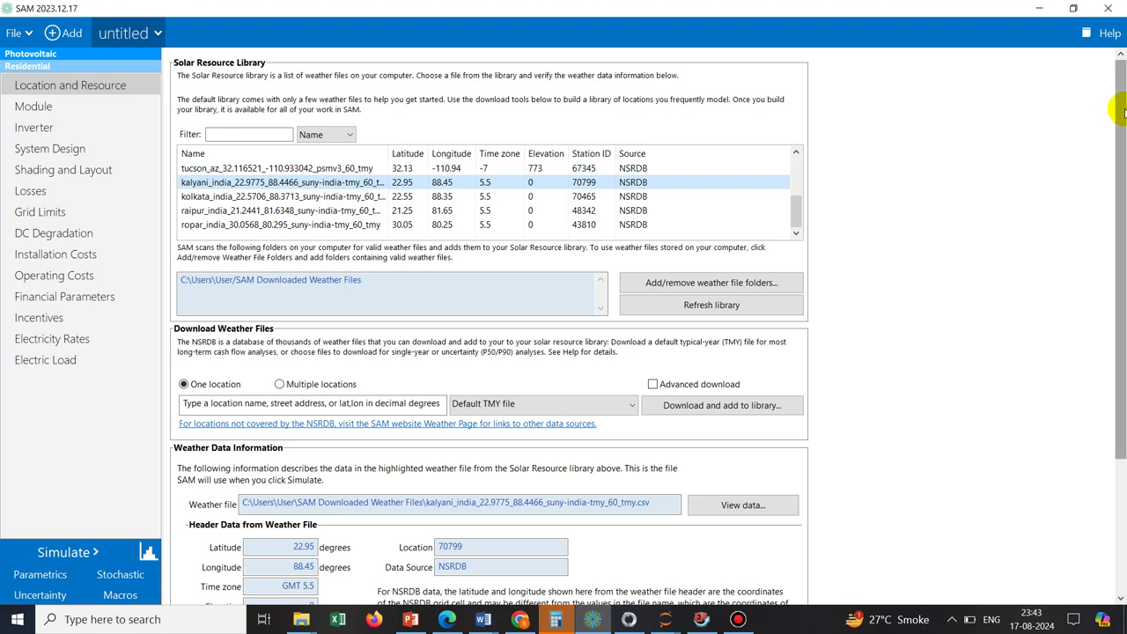
scroll(1123, 110, "down", 3)
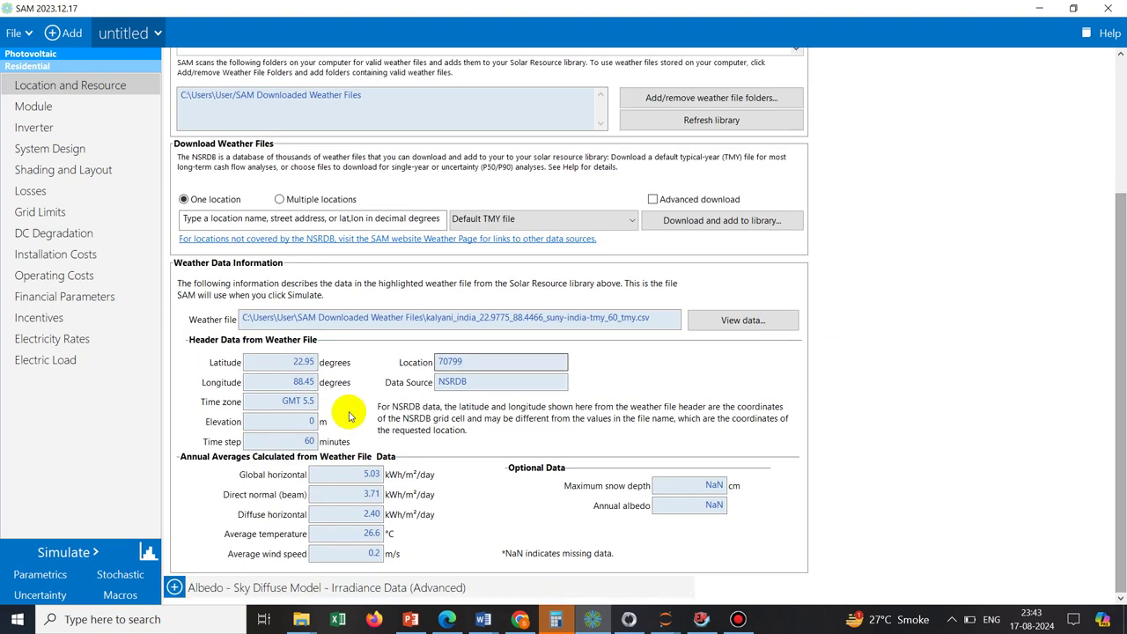
- Go to the Module inputs and look through the available module performance models
left_click(35, 106)
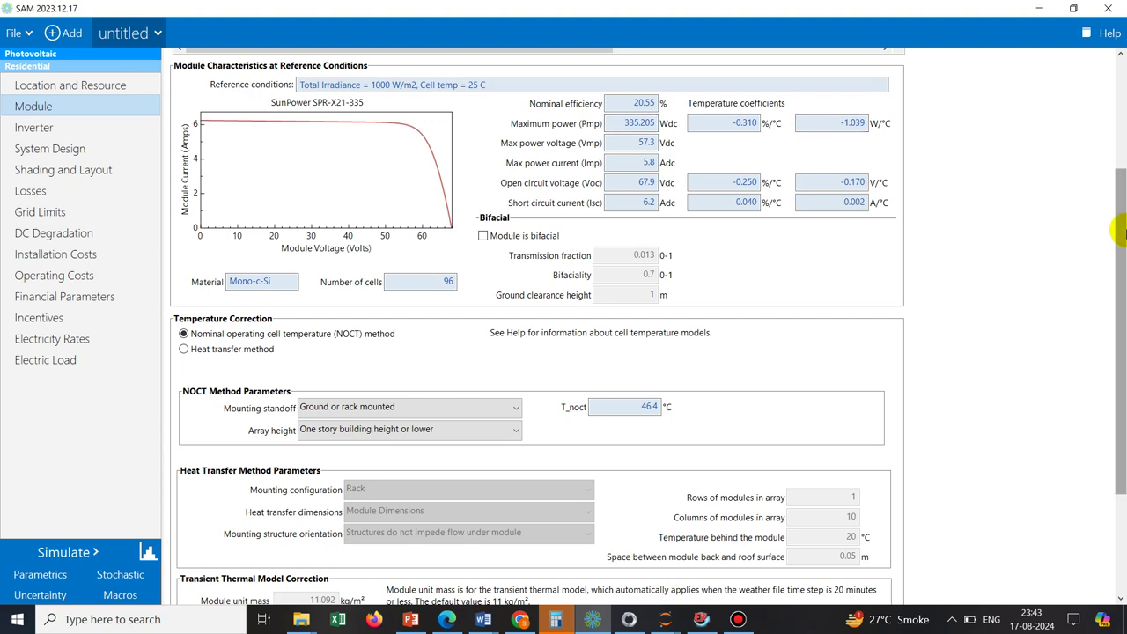
left_click_drag(1122, 239, 1112, 81)
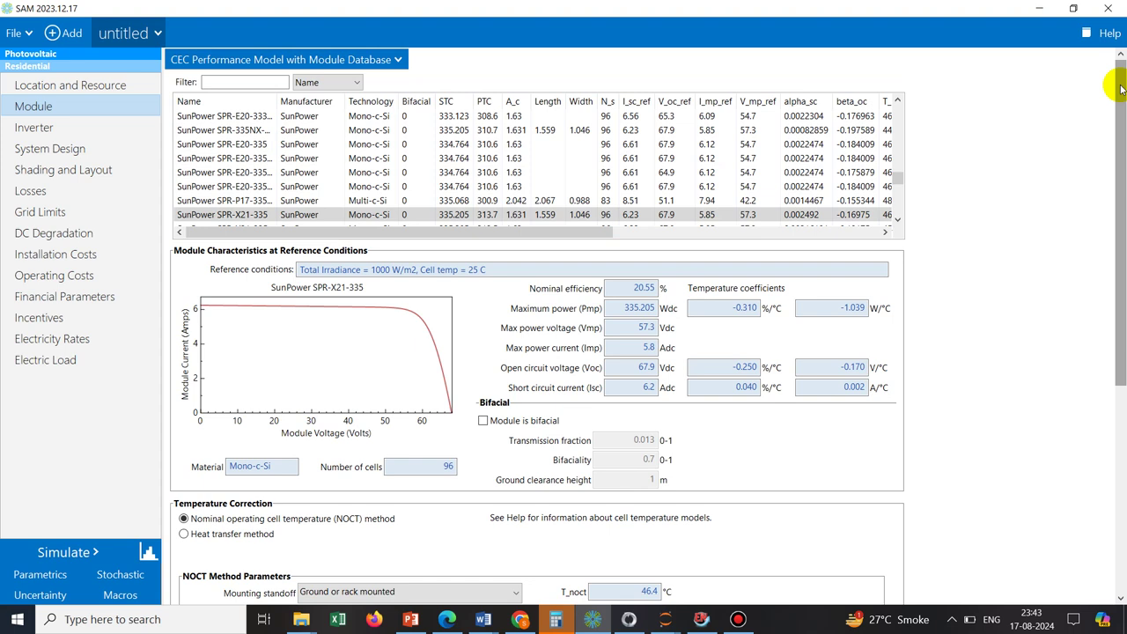
left_click(390, 60)
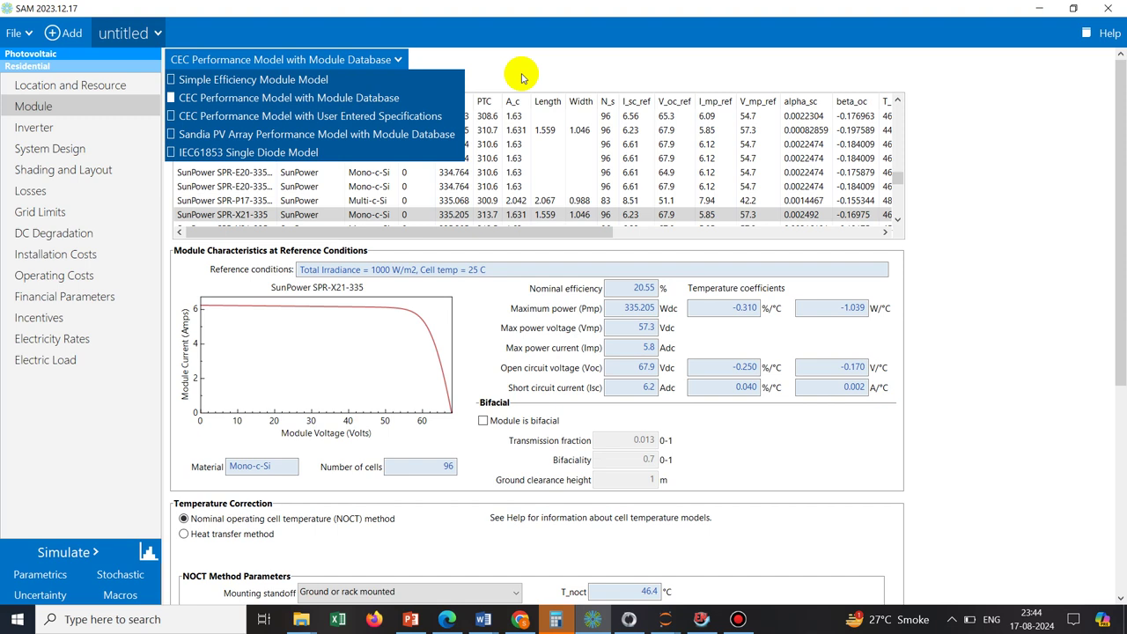
left_click(310, 205)
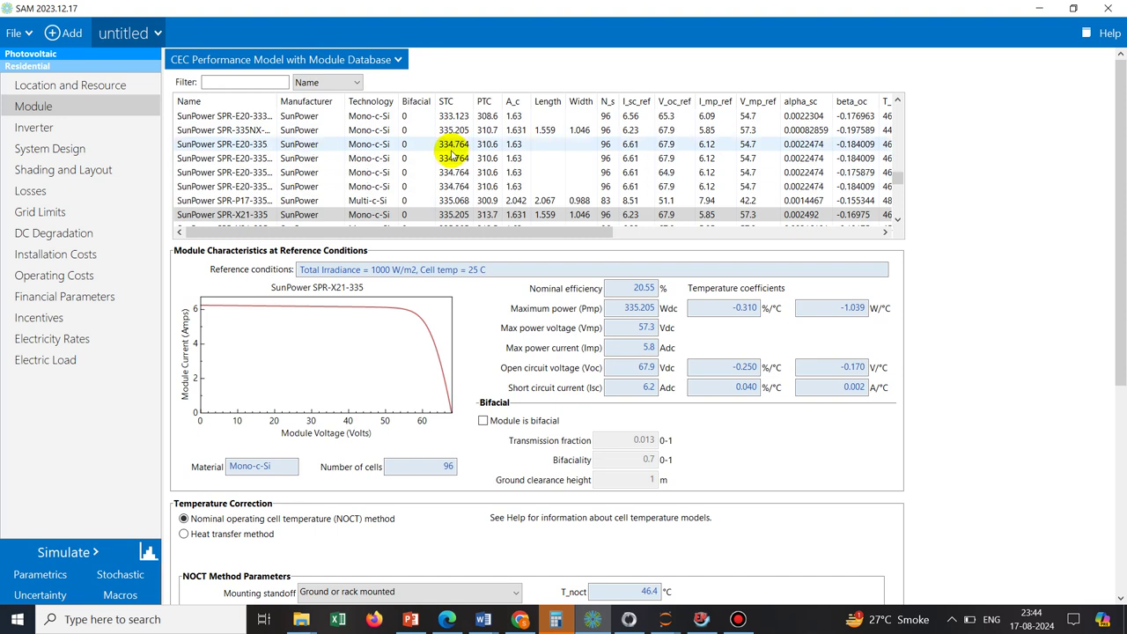
- Select the SunPower SPR-E20-335-COM module from the database and review its maximum power and maximum power voltage
left_click(250, 160)
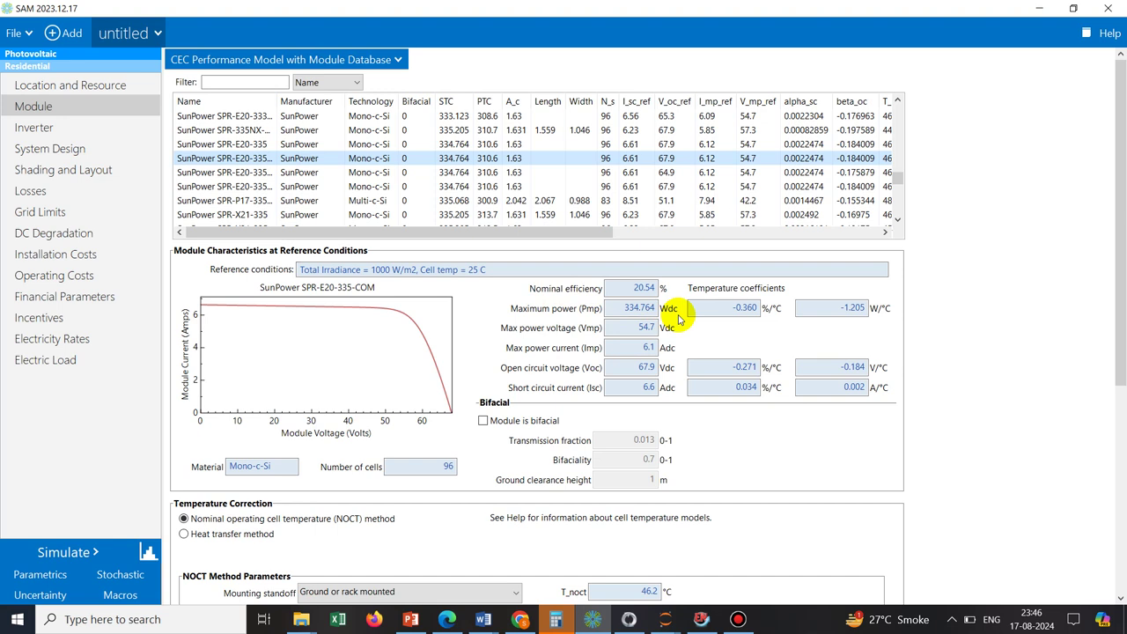
left_click(626, 308)
left_click_drag(625, 308, 662, 309)
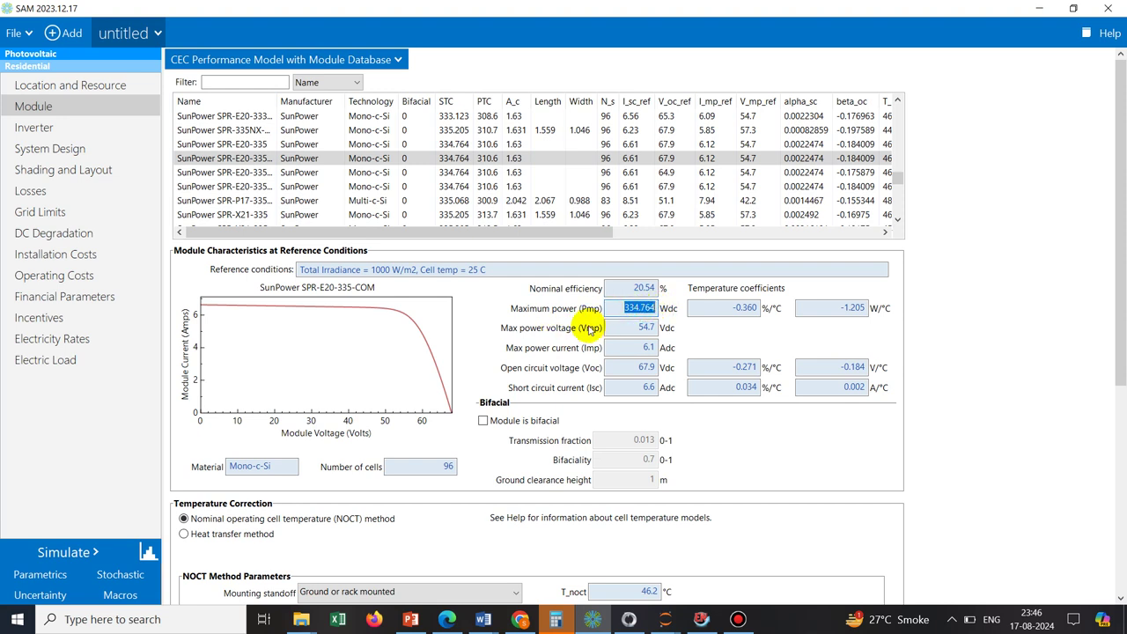
left_click_drag(629, 330, 668, 345)
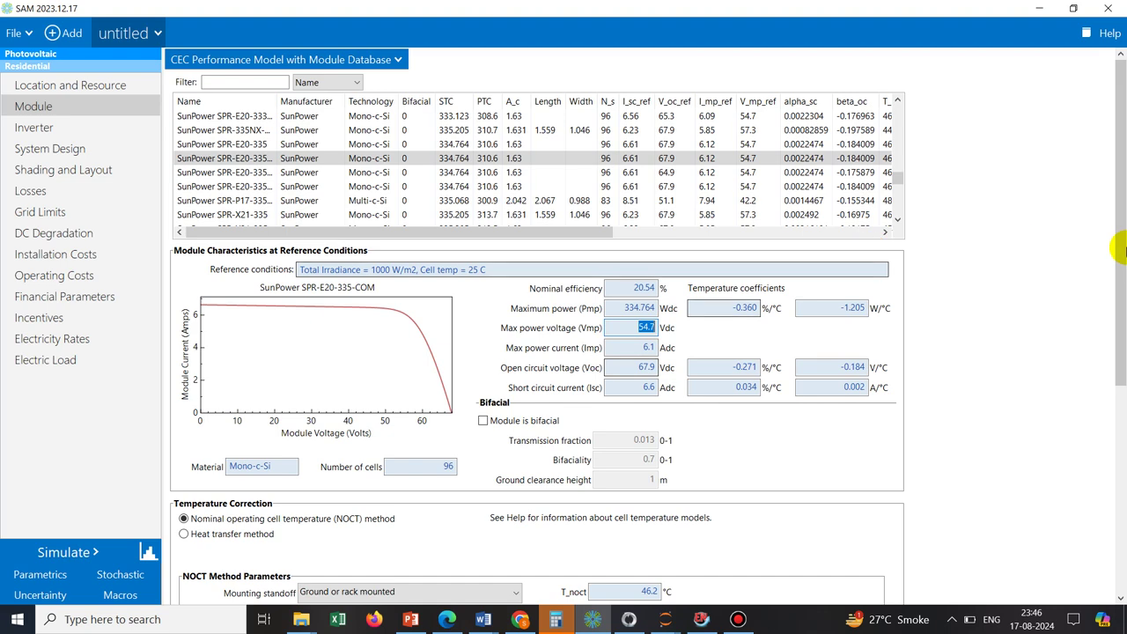
left_click_drag(1122, 118, 1118, 145)
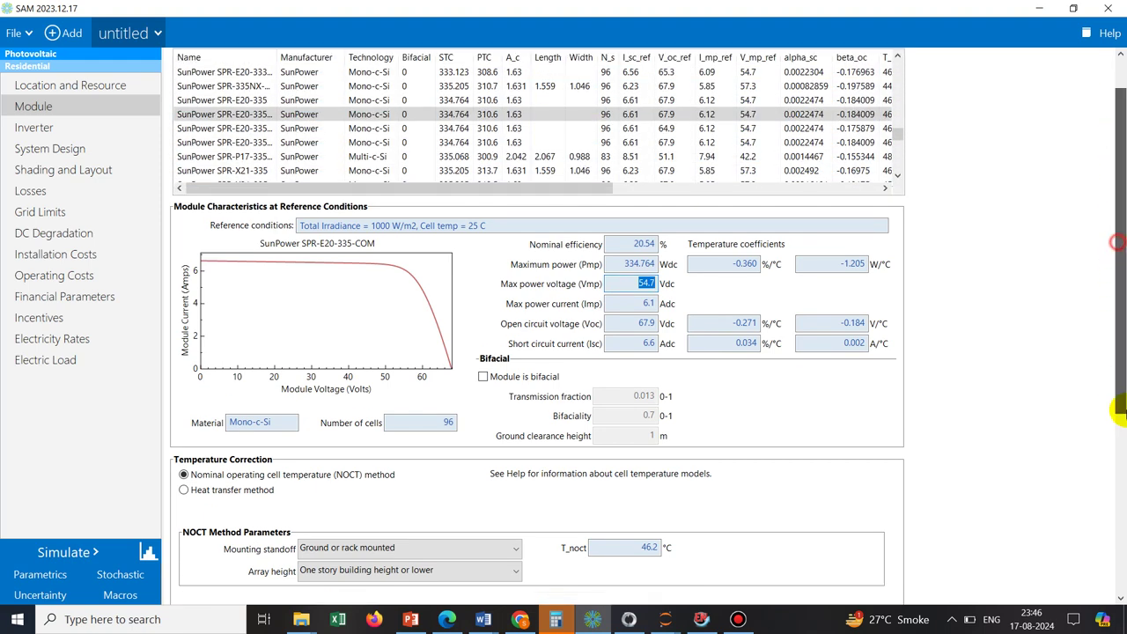
- Review the module's temperature correction and dimension settings, and go to the Inverter inputs to view the inverter database
scroll(1114, 402, "down", 5)
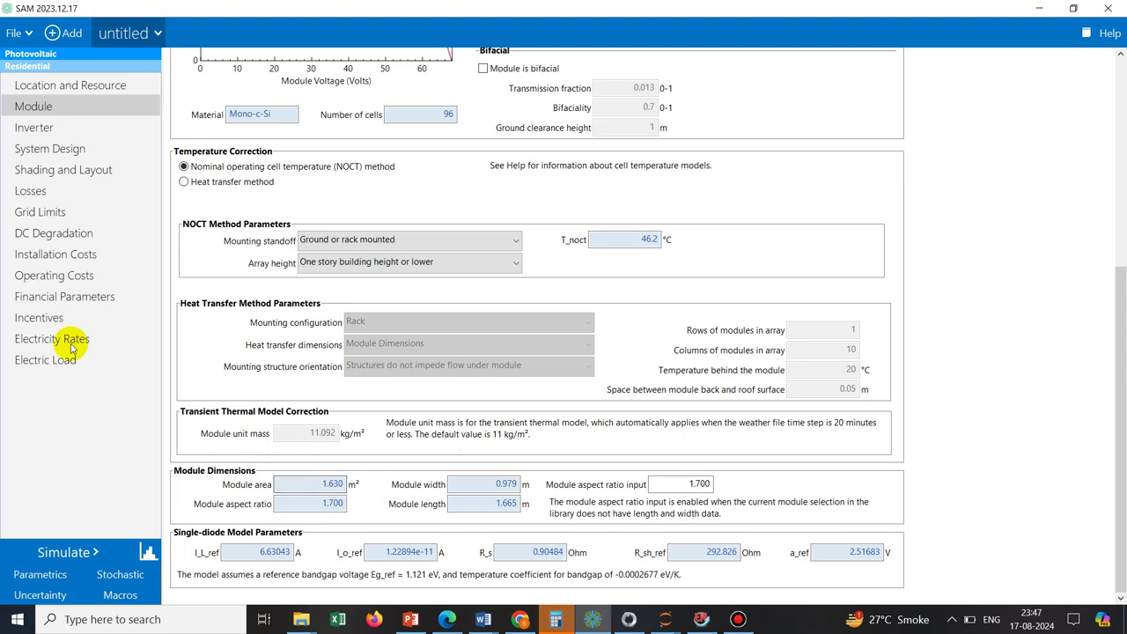
left_click(51, 128)
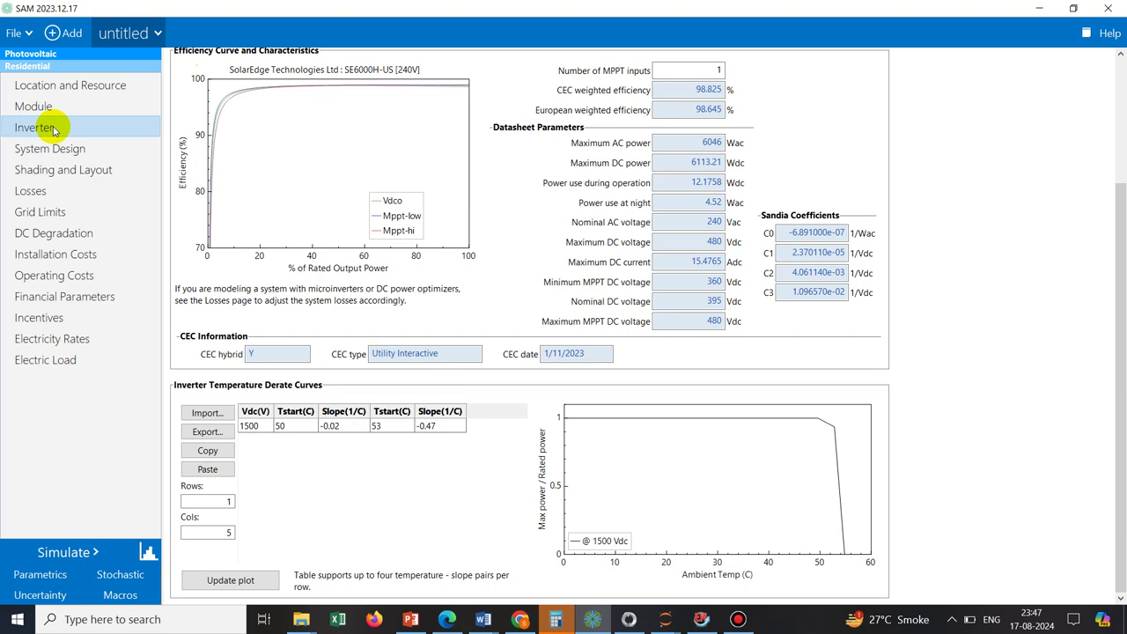
left_click(1124, 223)
left_click_drag(1124, 223, 1123, 85)
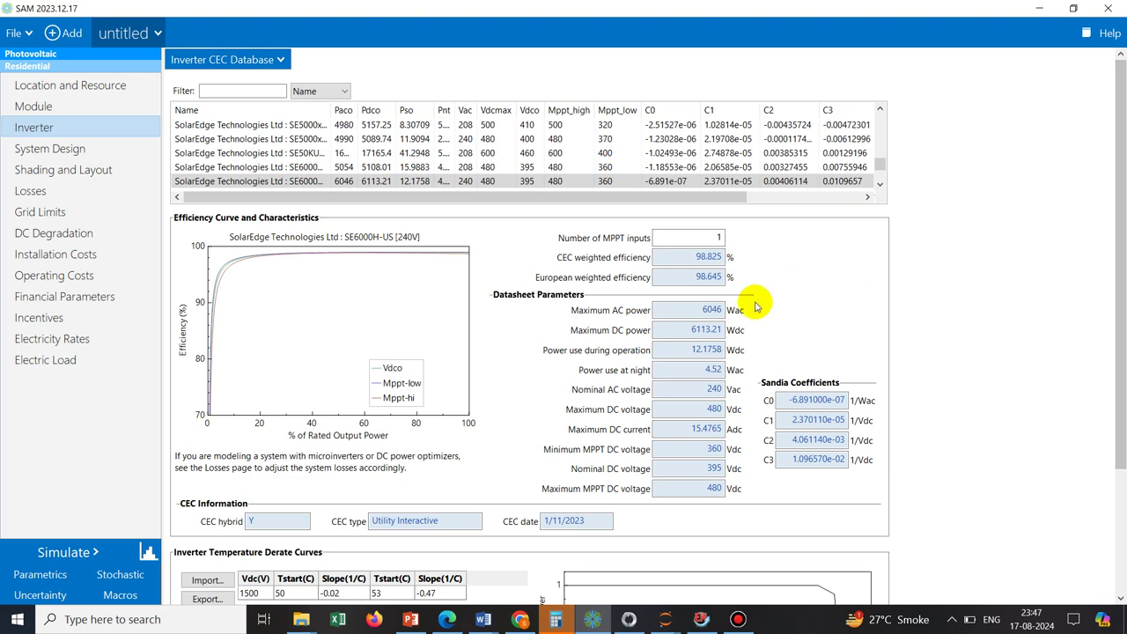
- Open the Windows Calculator and compute the power of eight 330 W modules as 330 × 8
left_click(212, 627)
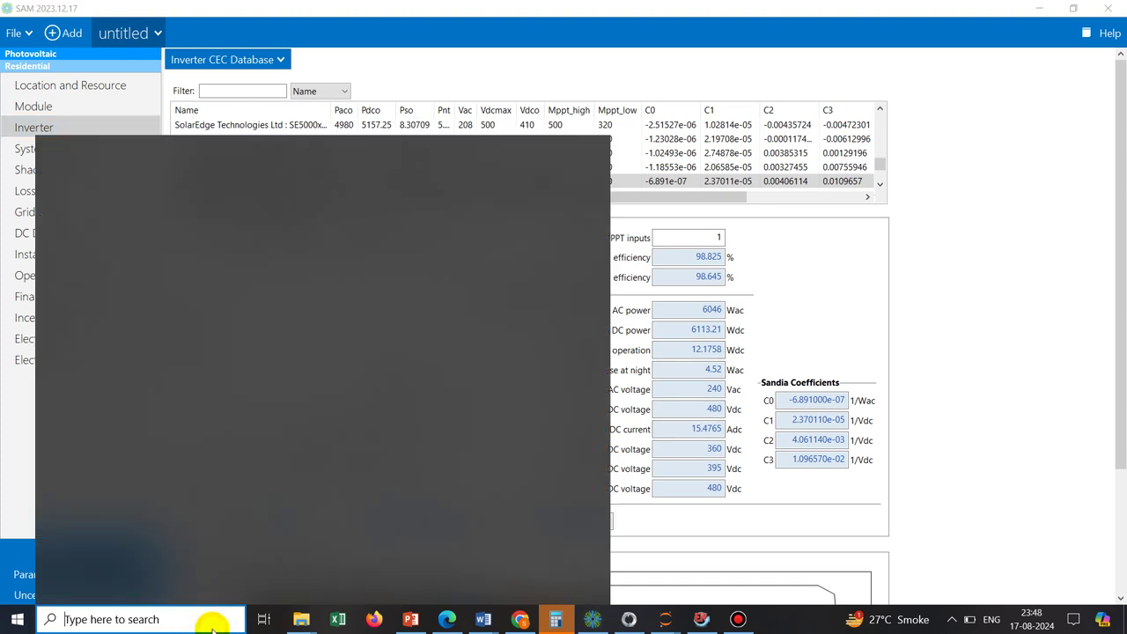
type("ca")
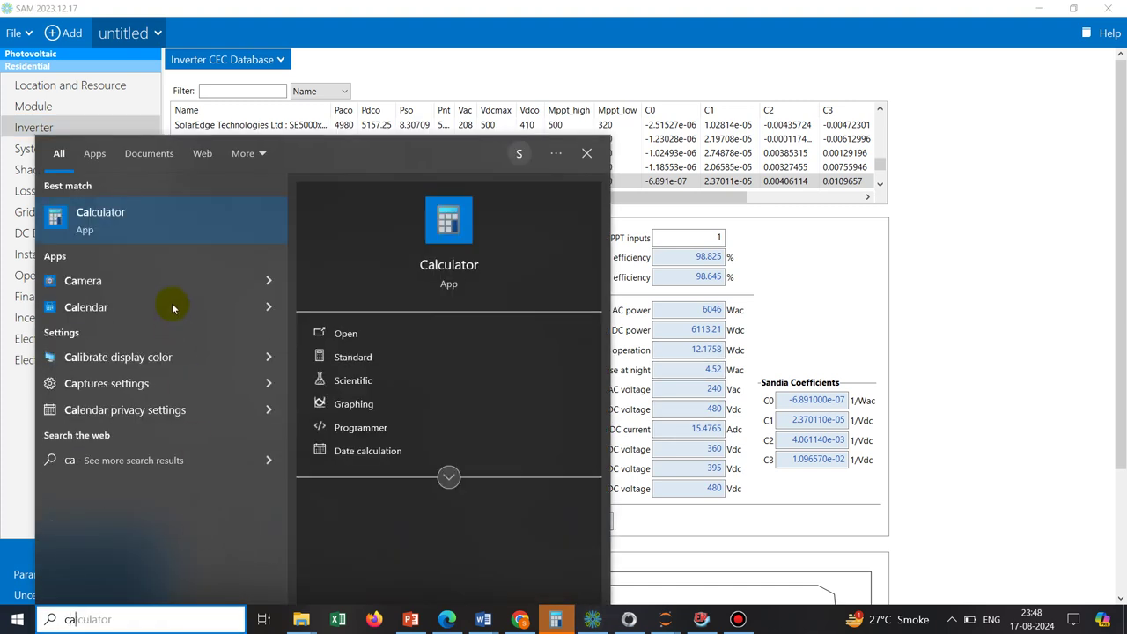
left_click(358, 335)
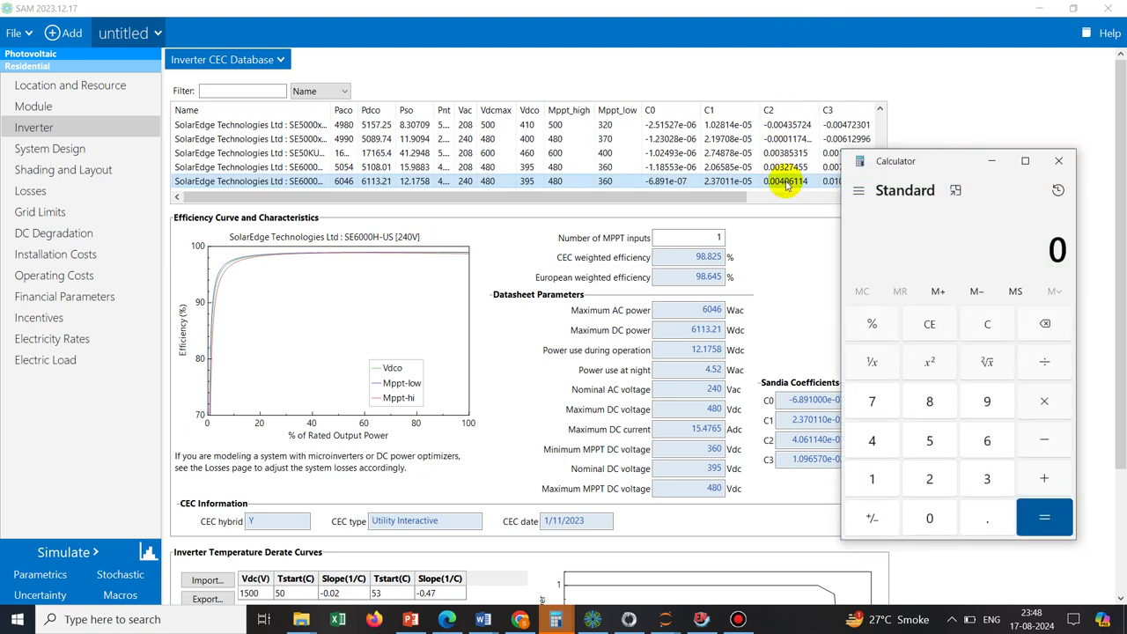
left_click(907, 254)
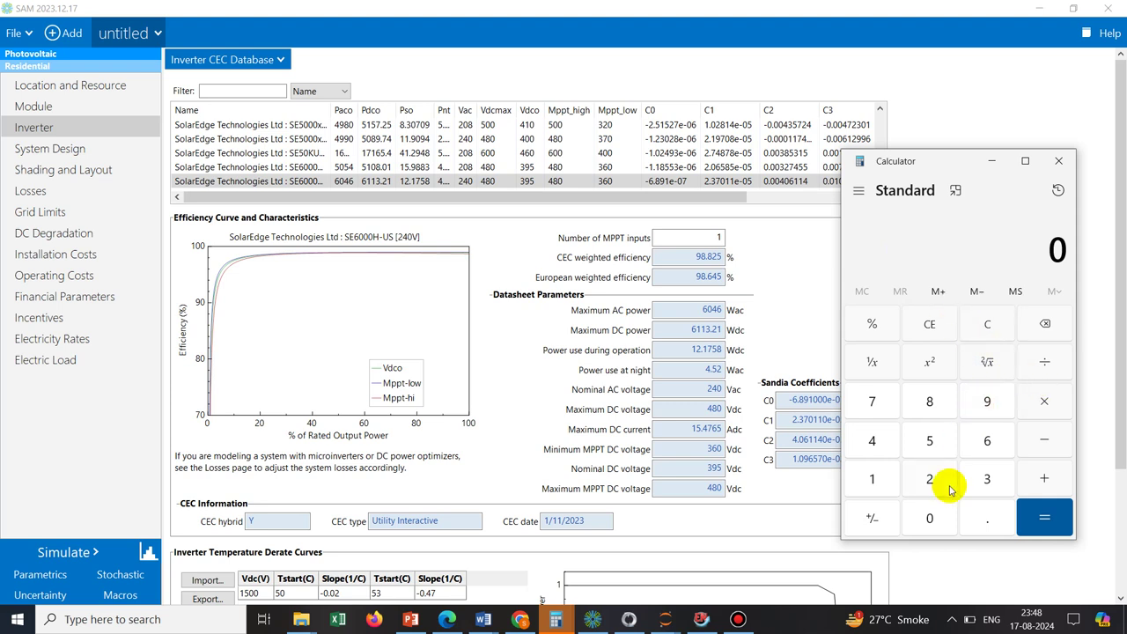
type("330")
key("asterisk")
type("8")
key("Return")
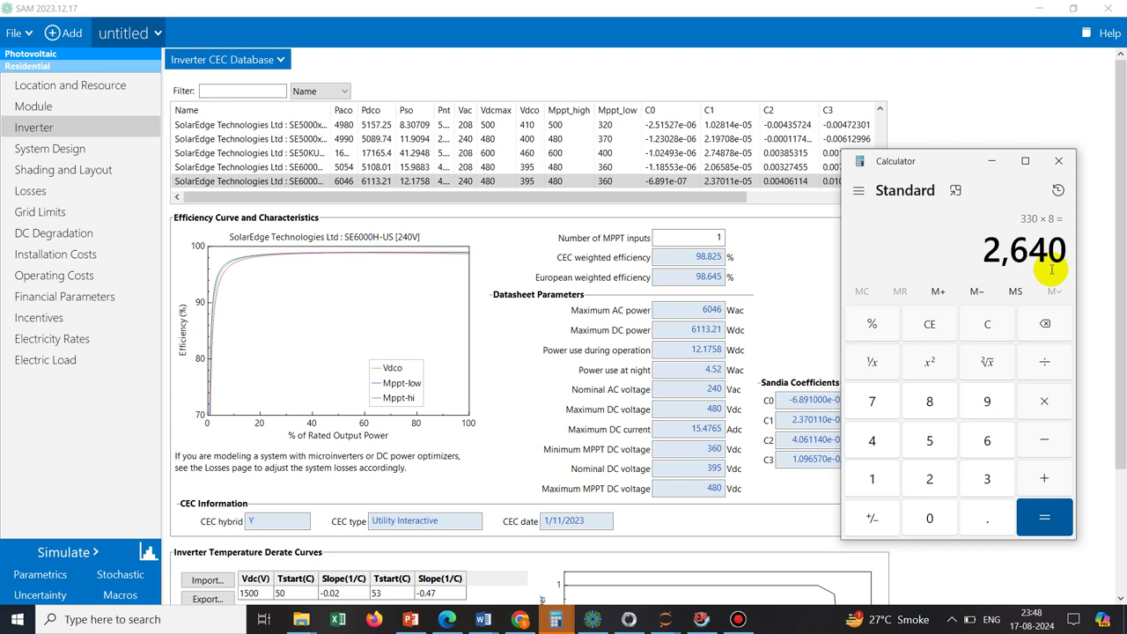
- Clear the calculation and compute the power of twelve 330 W modules as 330 × 12
left_click(986, 327)
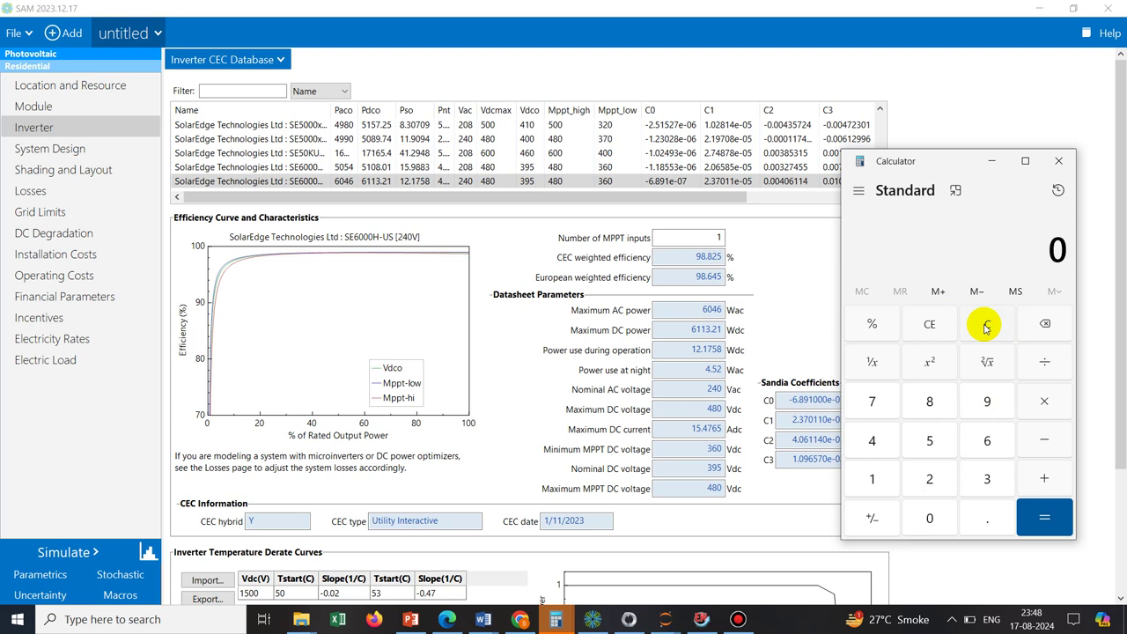
type("330*12")
key("Return")
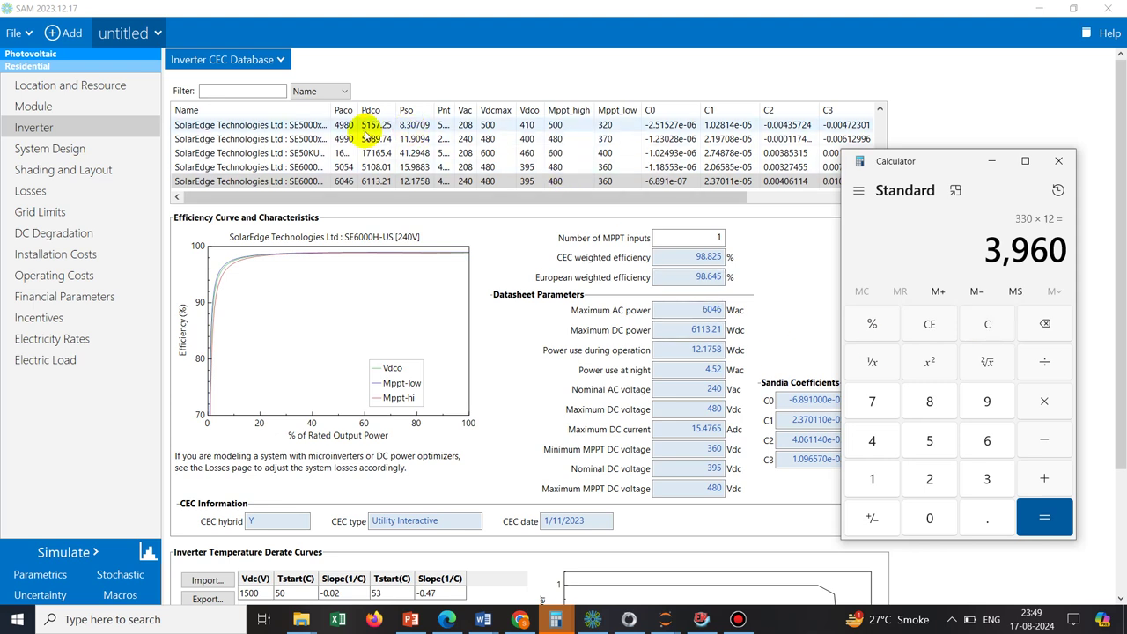
- Filter the SAM inverter database by the name "trina" and select the Trina Energy Storage Solutions TB6000SHU [208V] inverter
left_click(232, 91)
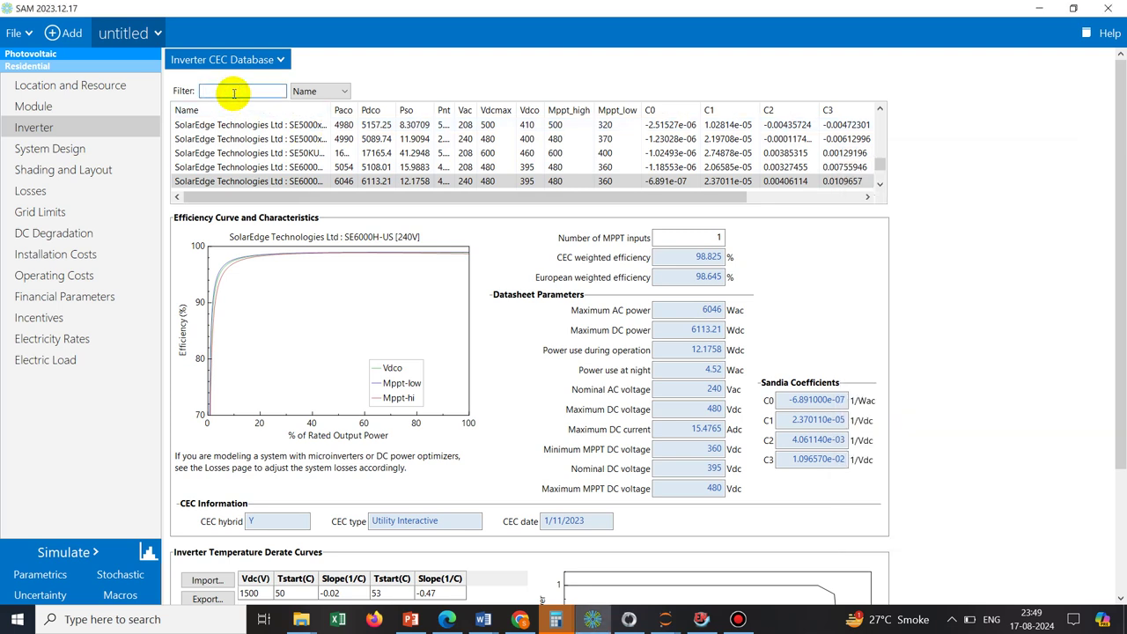
type("tr")
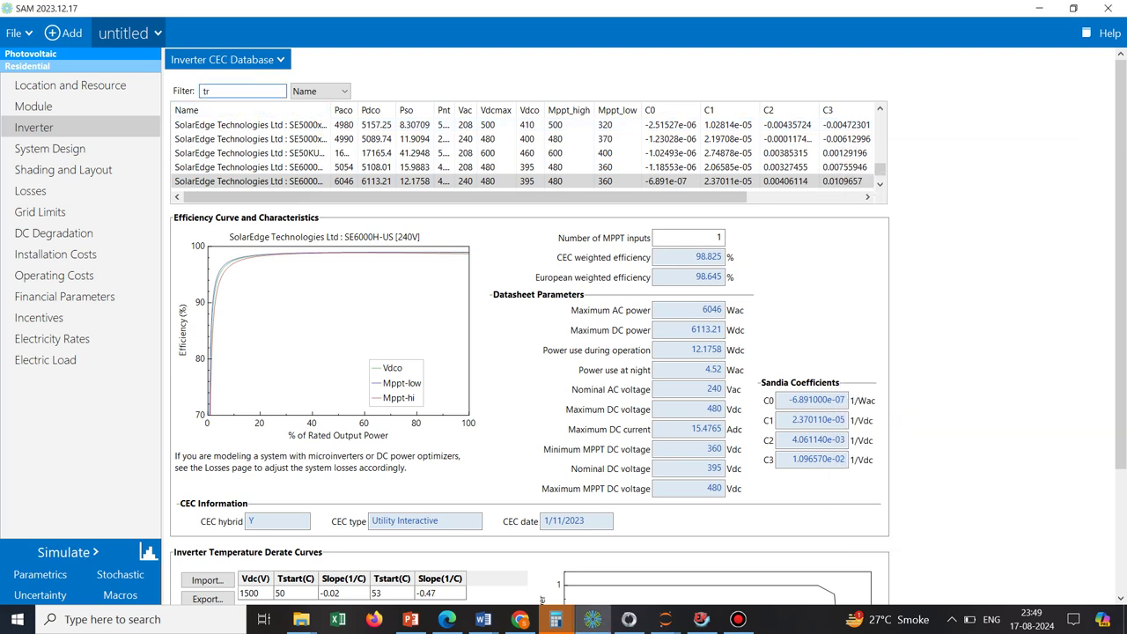
type("ina")
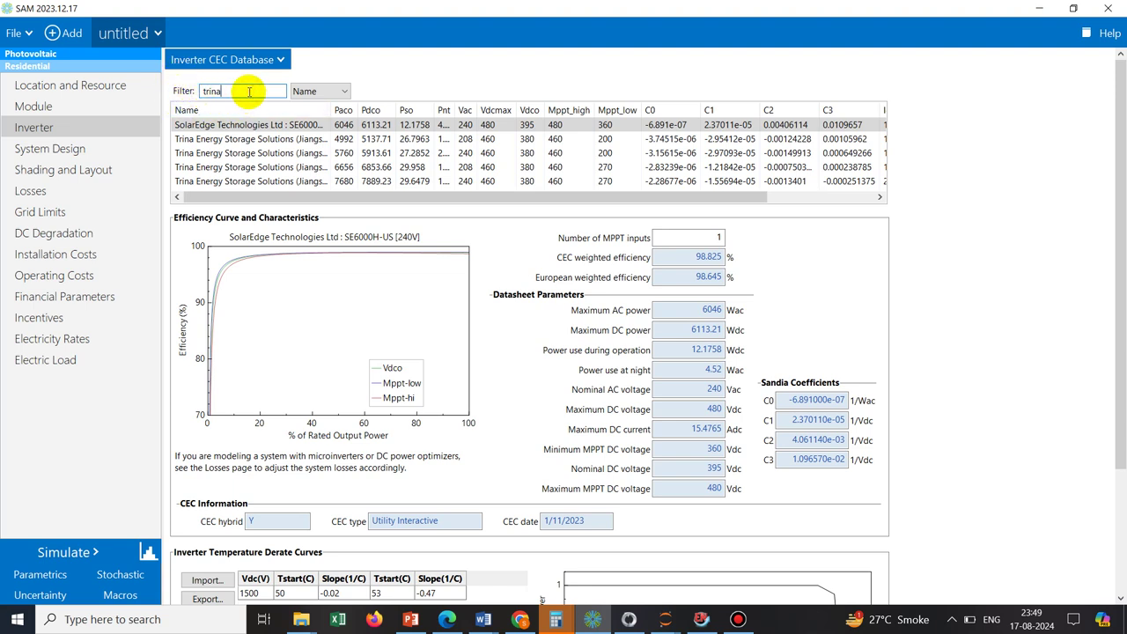
left_click(335, 143)
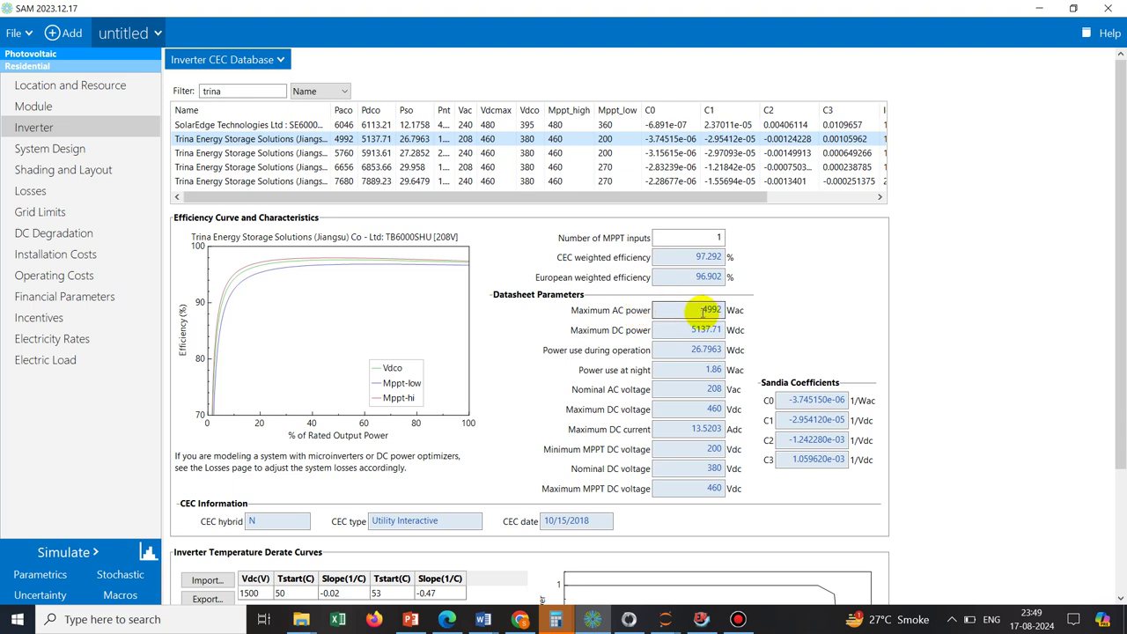
- Check the inverter's maximum AC and DC power, and set its number of MPPT inputs to 2
left_click_drag(701, 310, 722, 310)
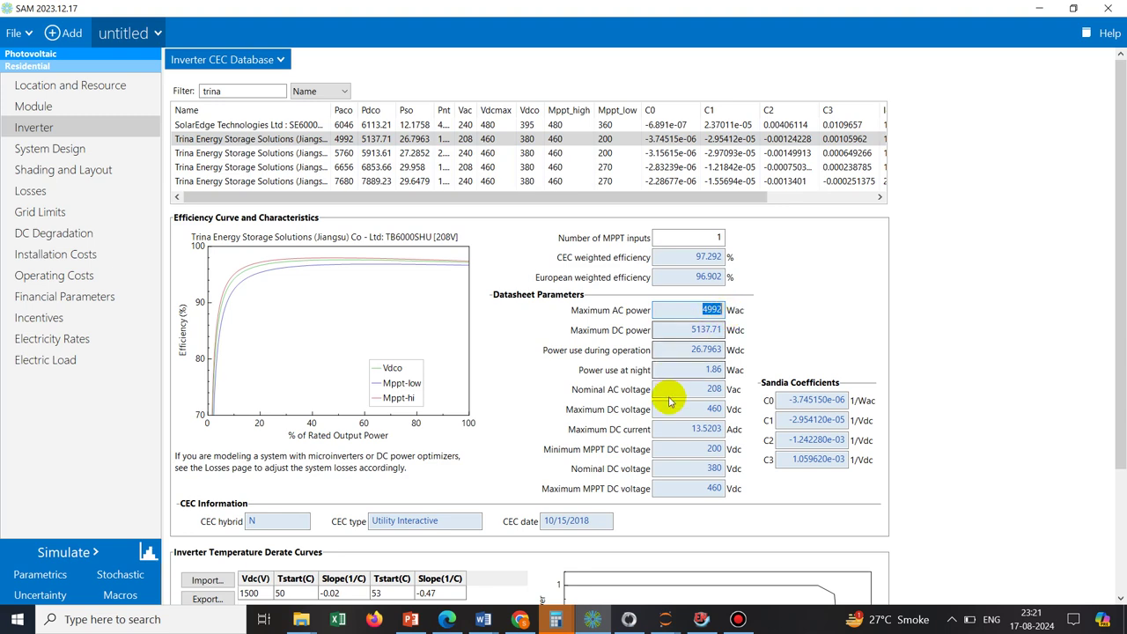
left_click(693, 330)
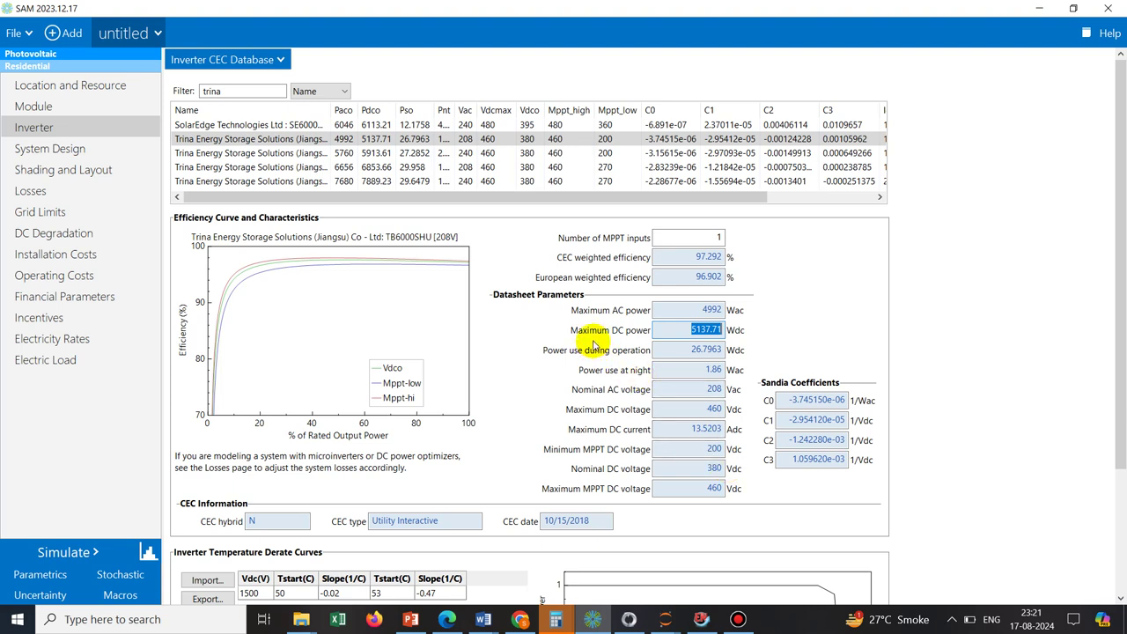
left_click(689, 329)
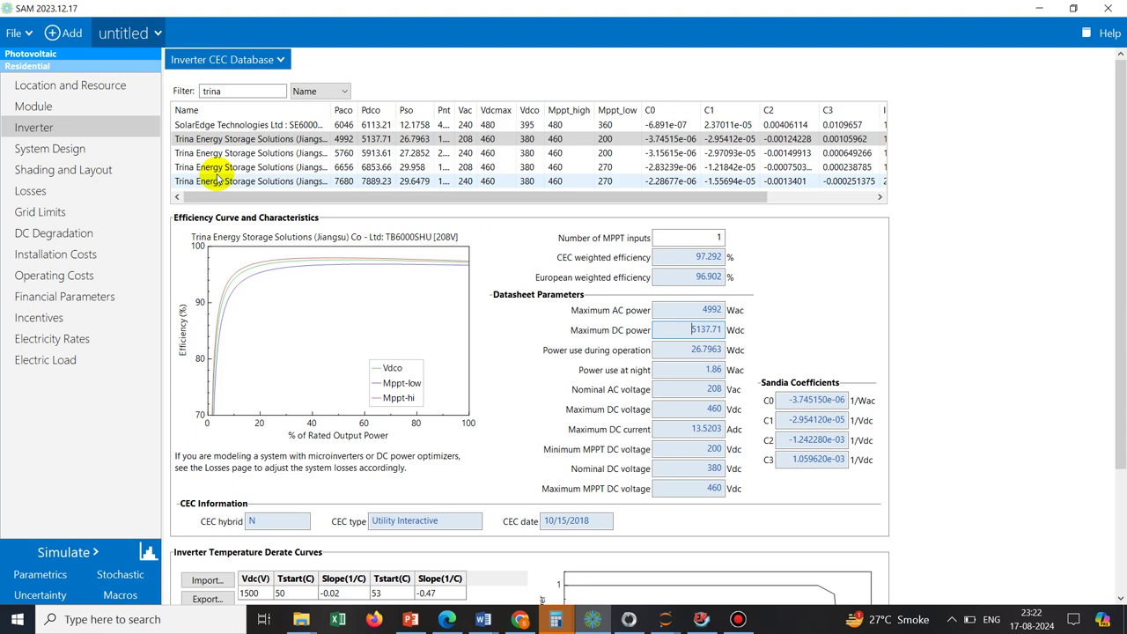
left_click(707, 240)
type("2")
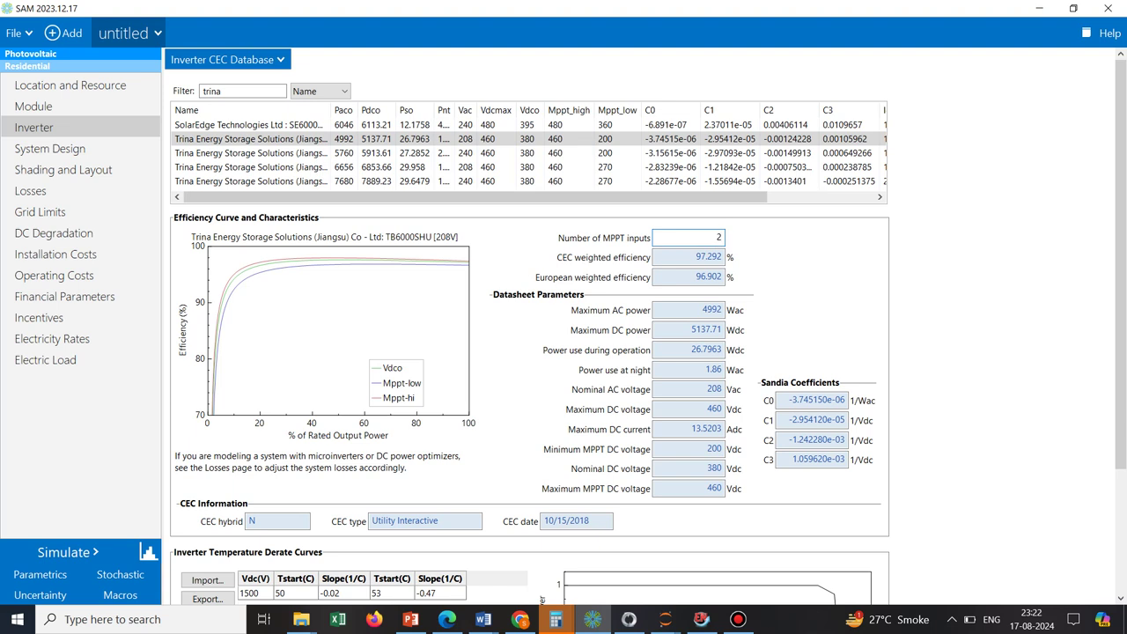
- In the System Design inputs, set Subarray 1 to 10 modules per string and 1 string in parallel
left_click(78, 152)
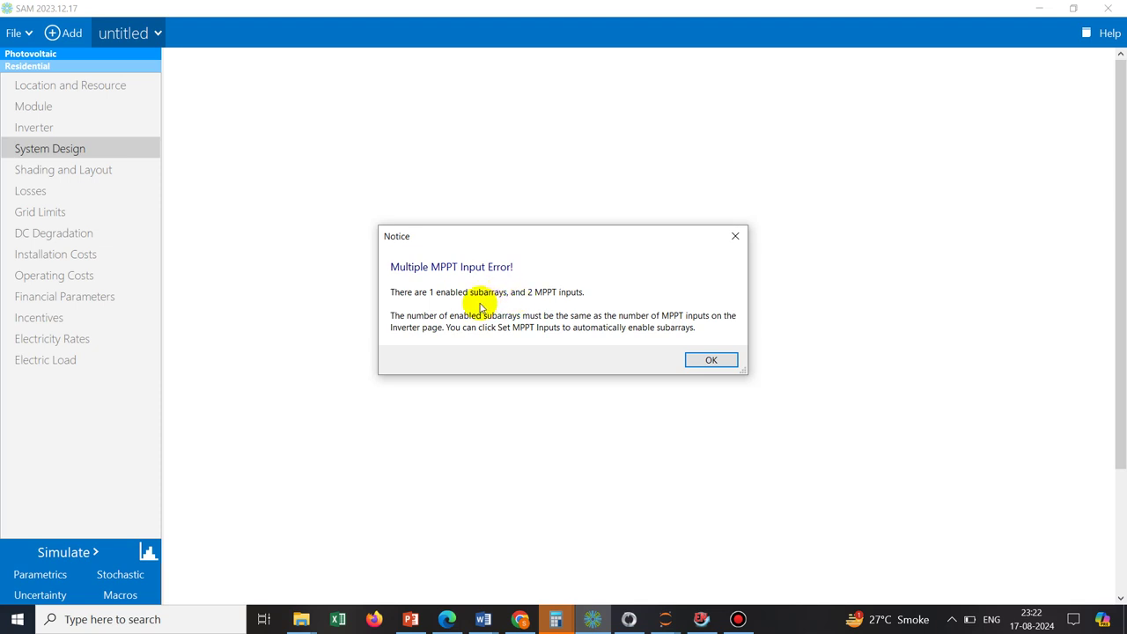
left_click(712, 361)
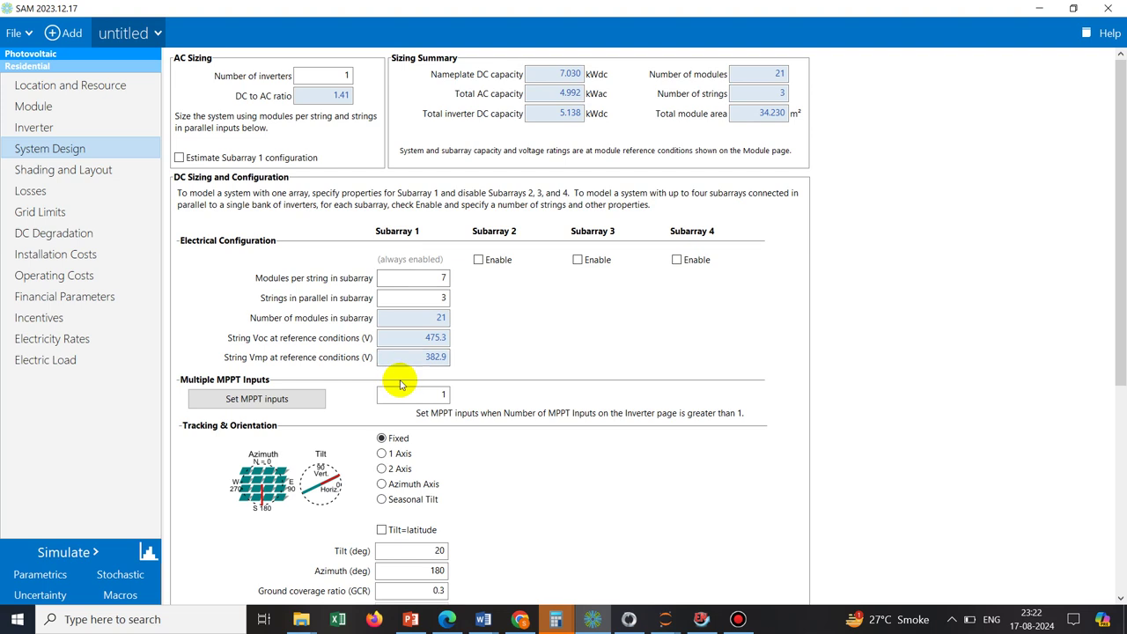
double_click(432, 276)
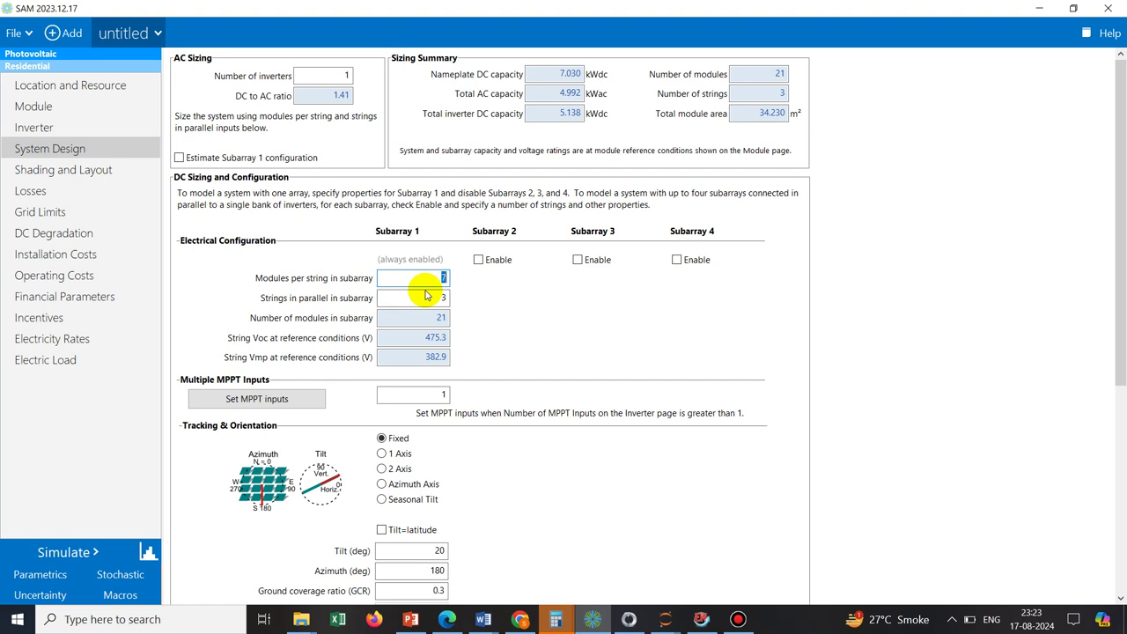
type("10")
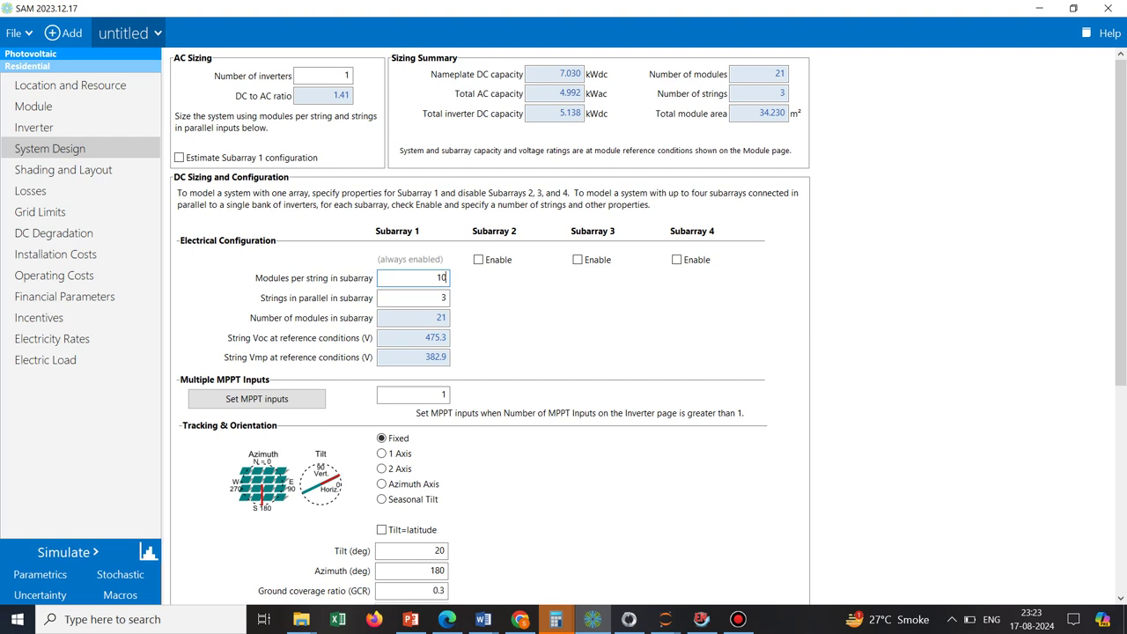
double_click(443, 297)
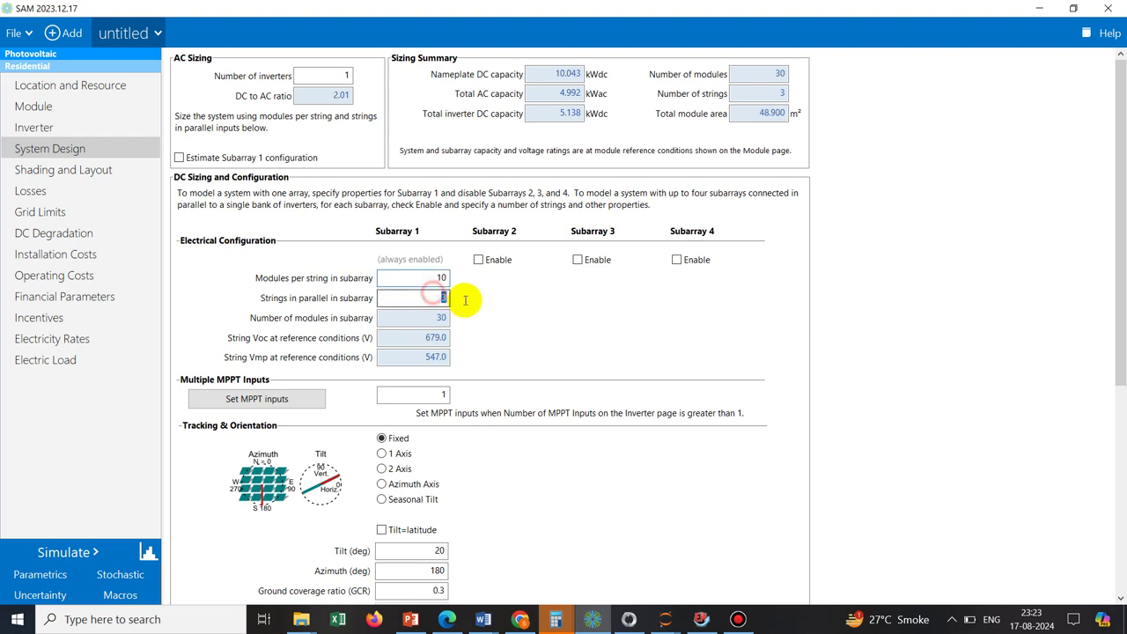
type("1")
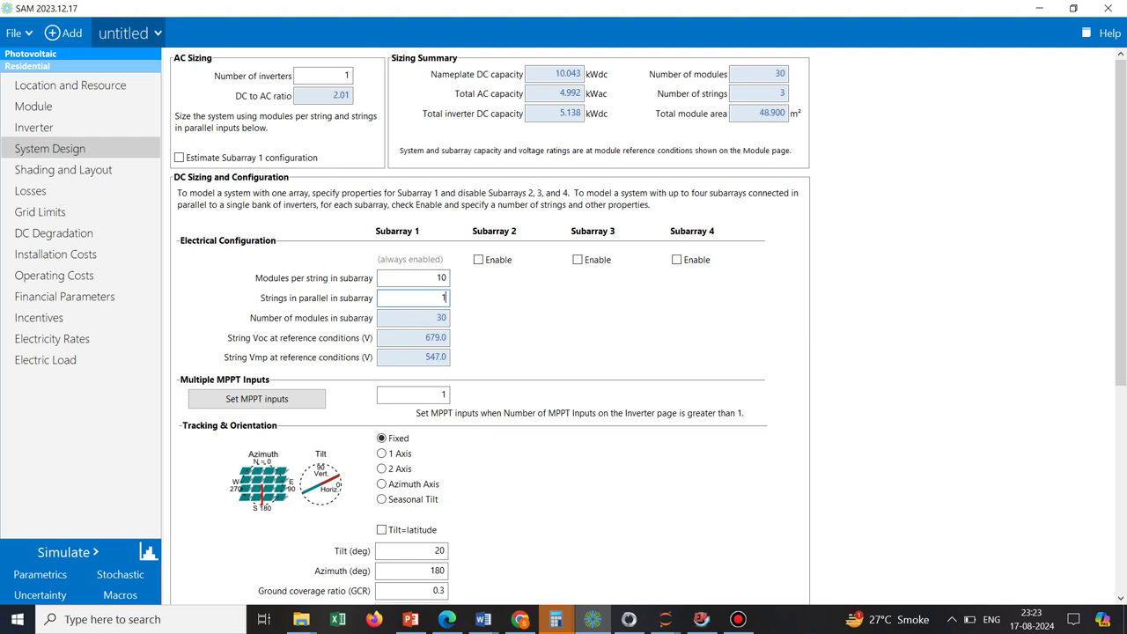
- Enable Subarray 2 with 10 modules per string and look over the tracking and orientation settings
left_click(479, 261)
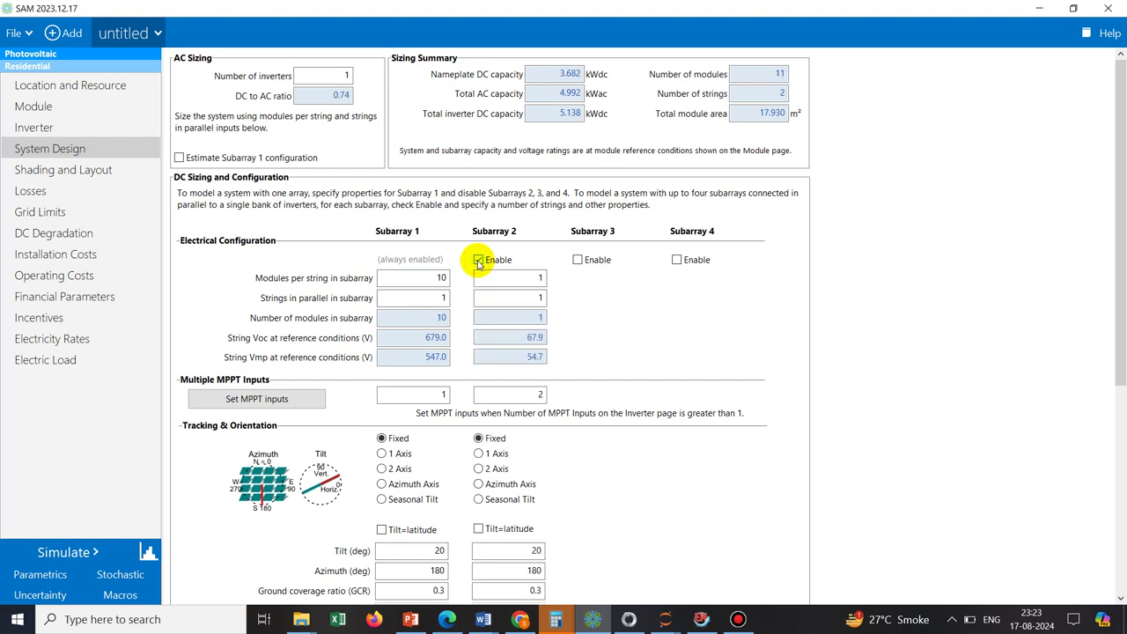
left_click(533, 278)
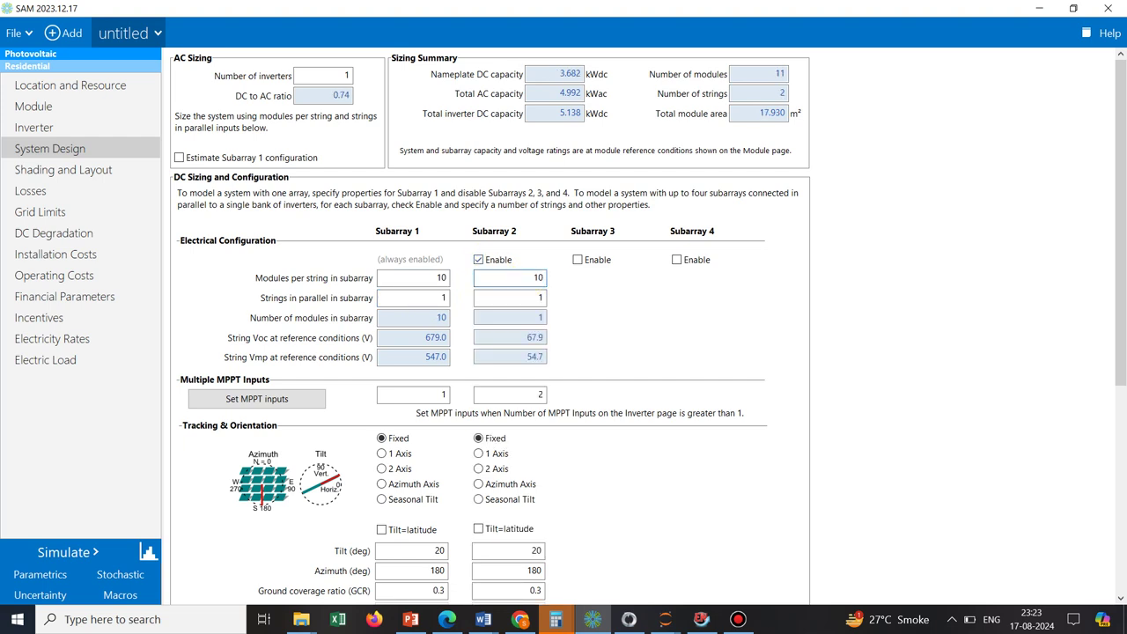
type("0")
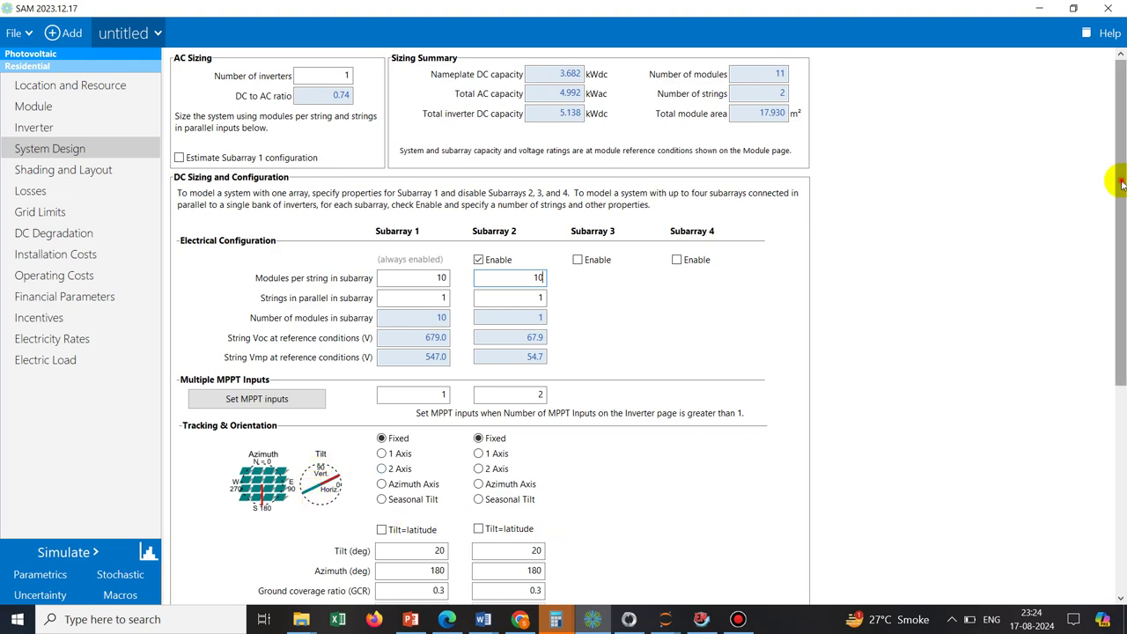
left_click_drag(1123, 182, 1123, 253)
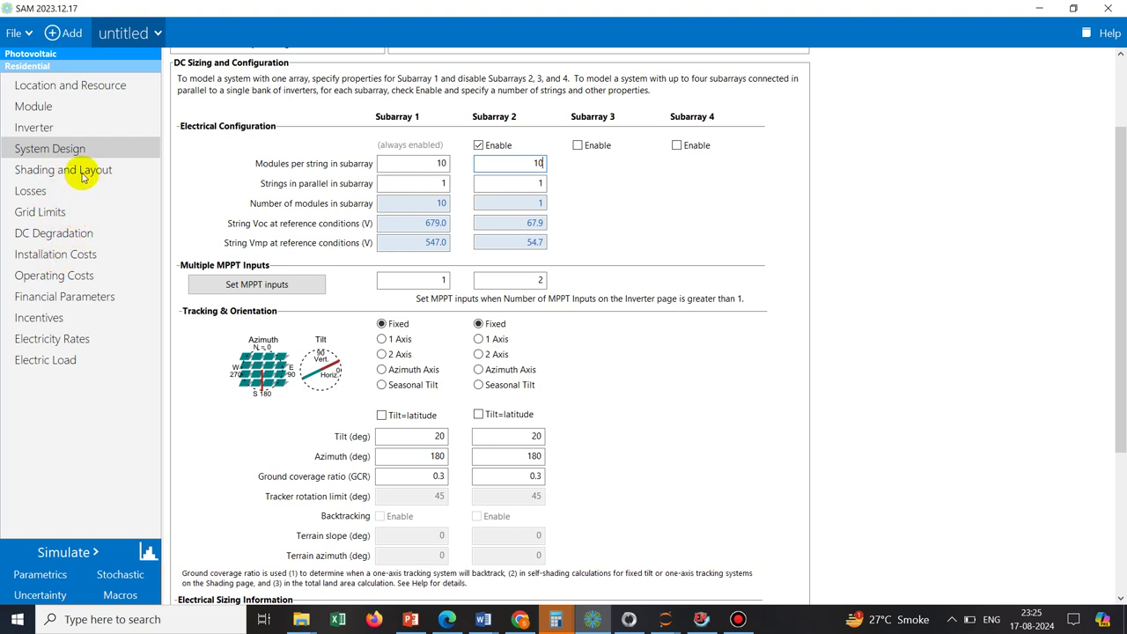
- Go to the Installation Costs inputs and review the number of module units and the total installed cost per capacity
left_click(76, 255)
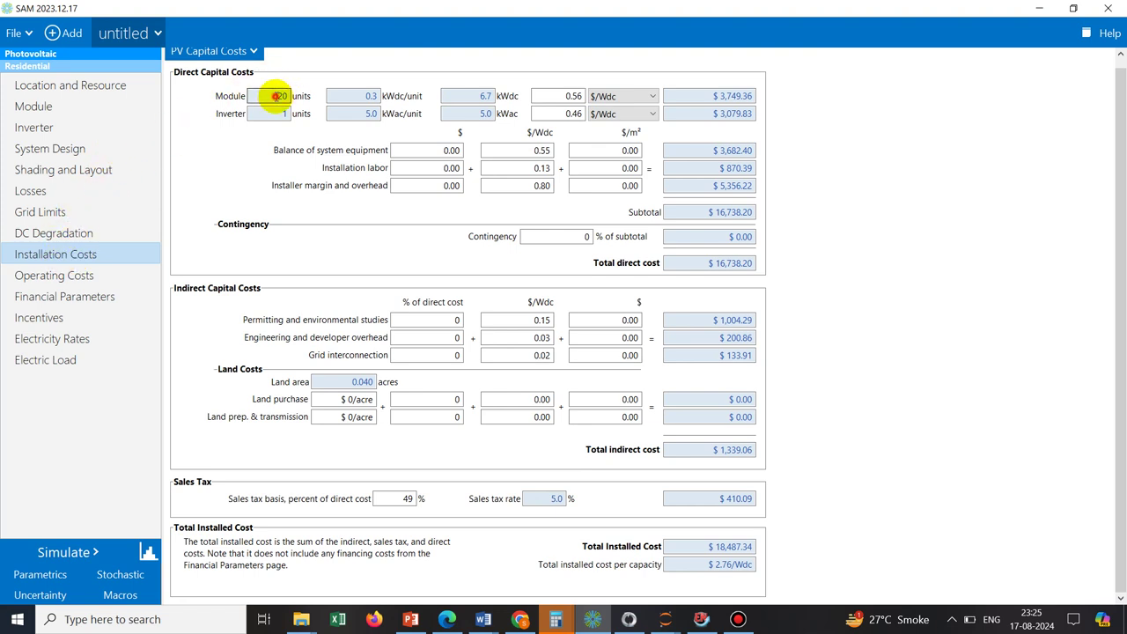
double_click(284, 96)
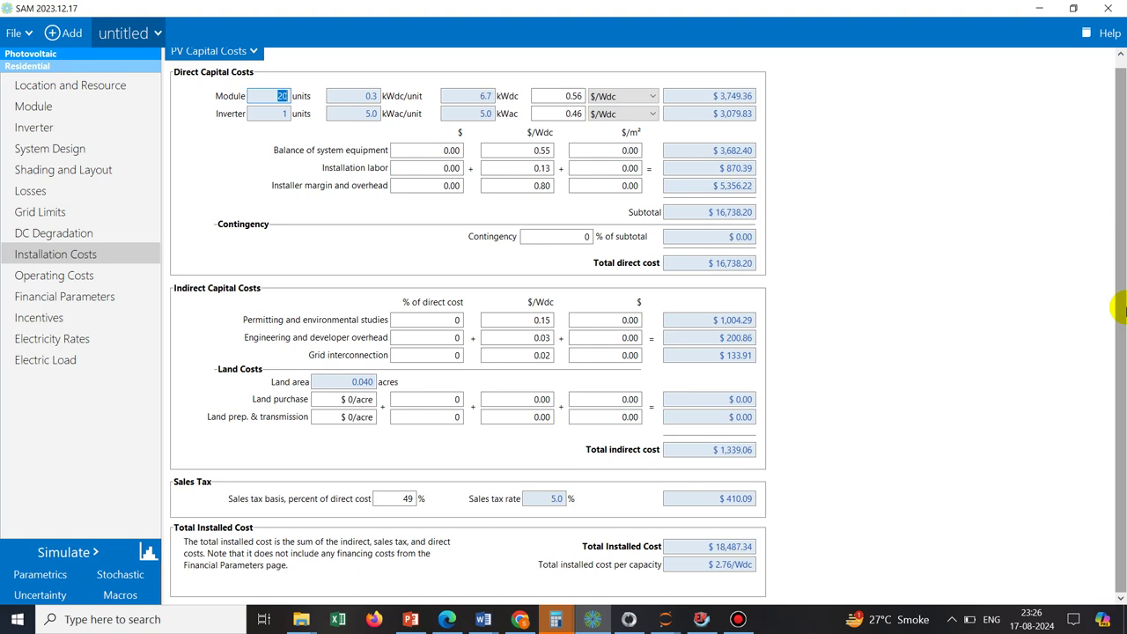
left_click(706, 570)
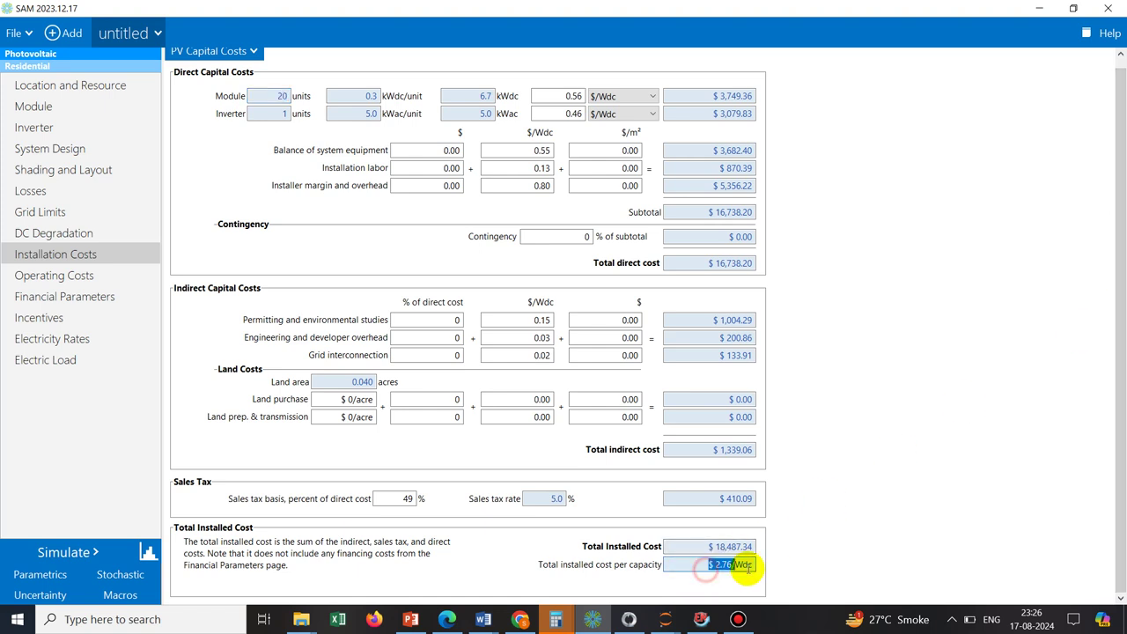
- In the Operating Costs inputs, set the first-year fixed cost by capacity to 30 $/kW-yr
left_click(41, 280)
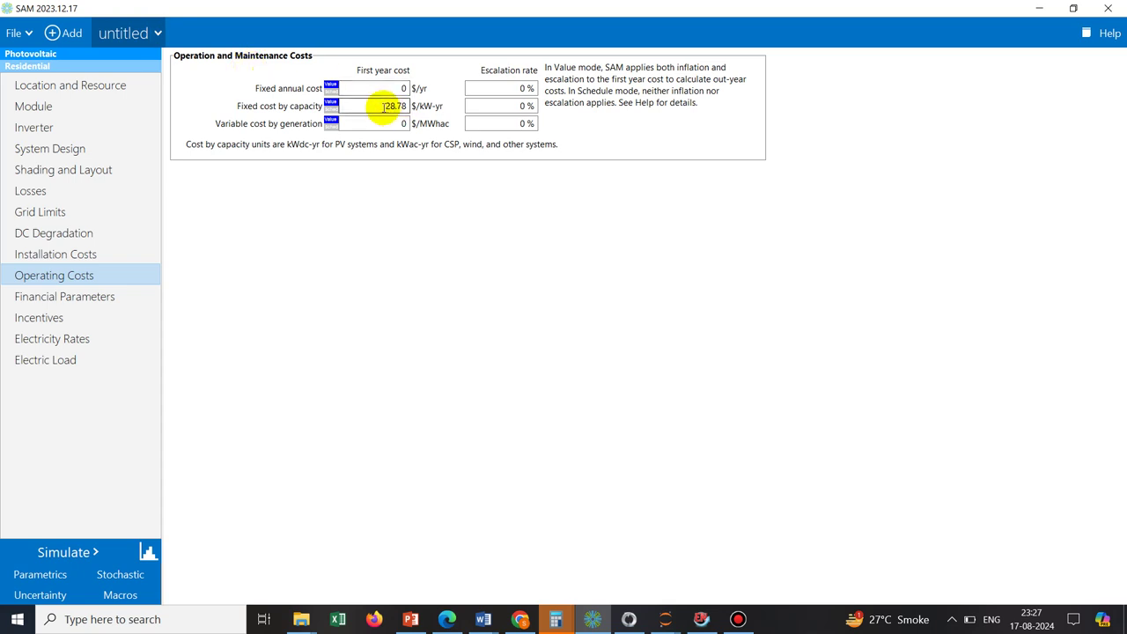
left_click_drag(384, 106, 415, 108)
type("30")
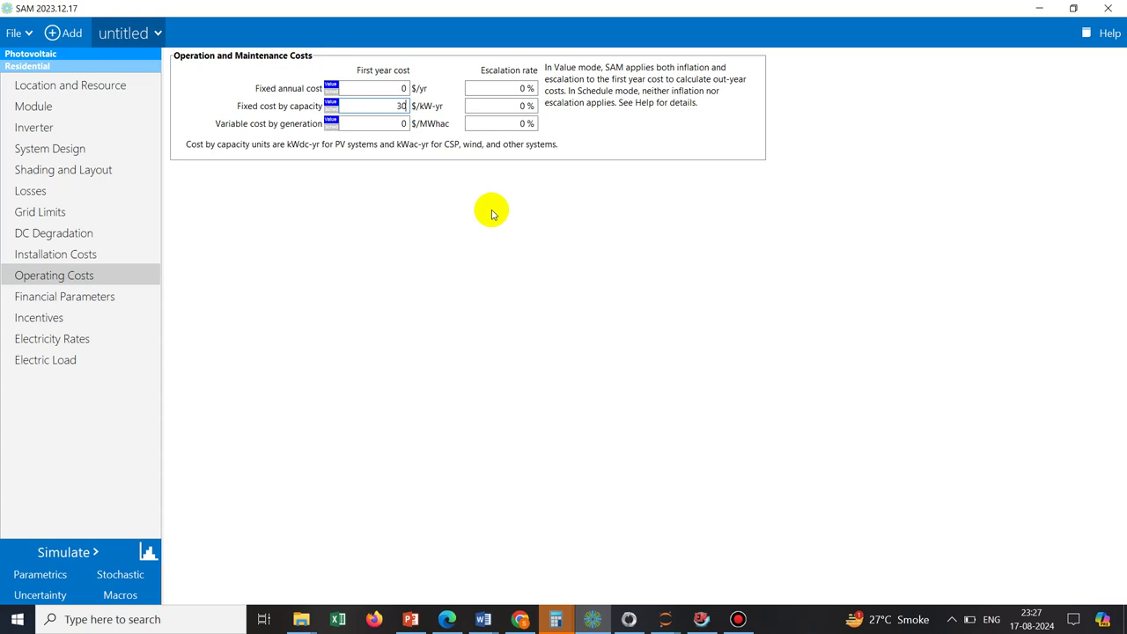
- In the Financial Parameters inputs, set the loan rate to 8 %/year and the loan term to 20 years
left_click(82, 299)
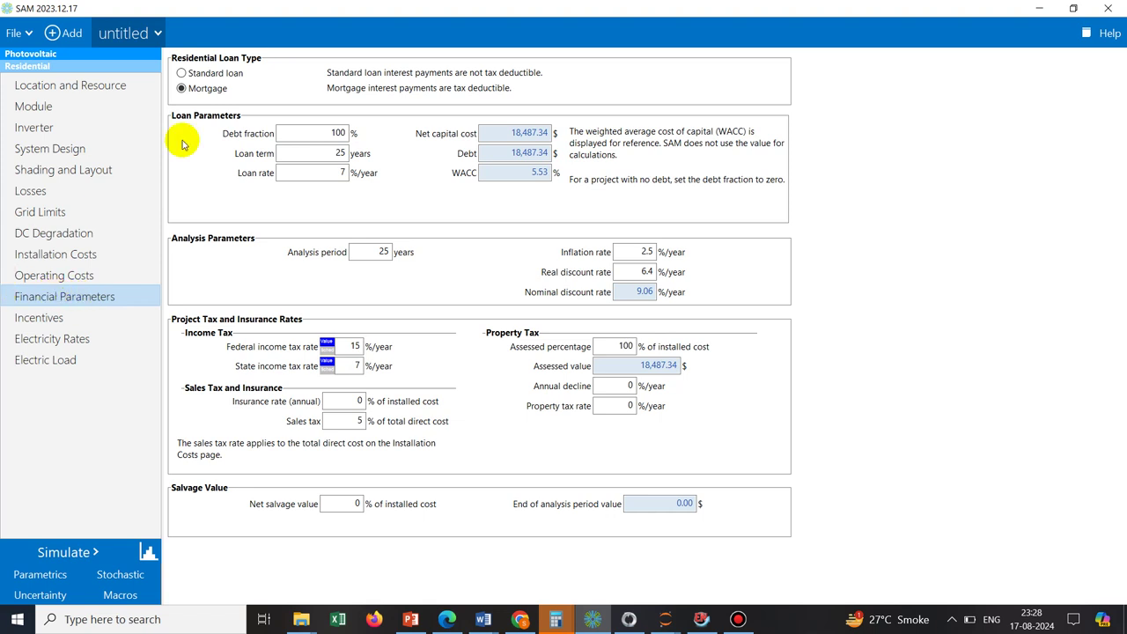
double_click(329, 153)
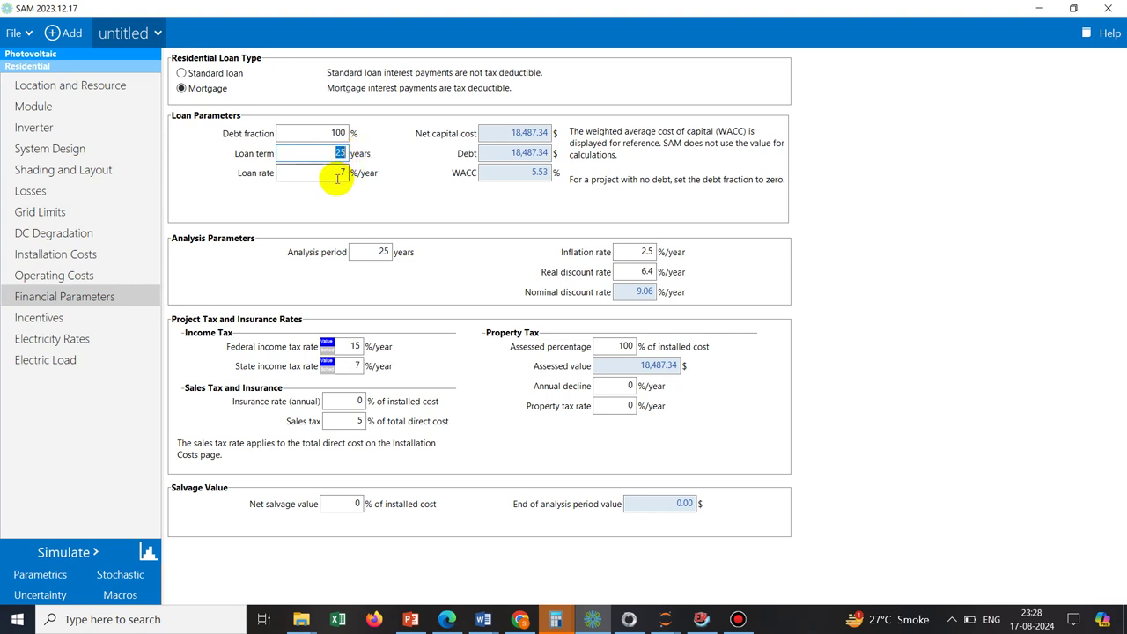
left_click(349, 174)
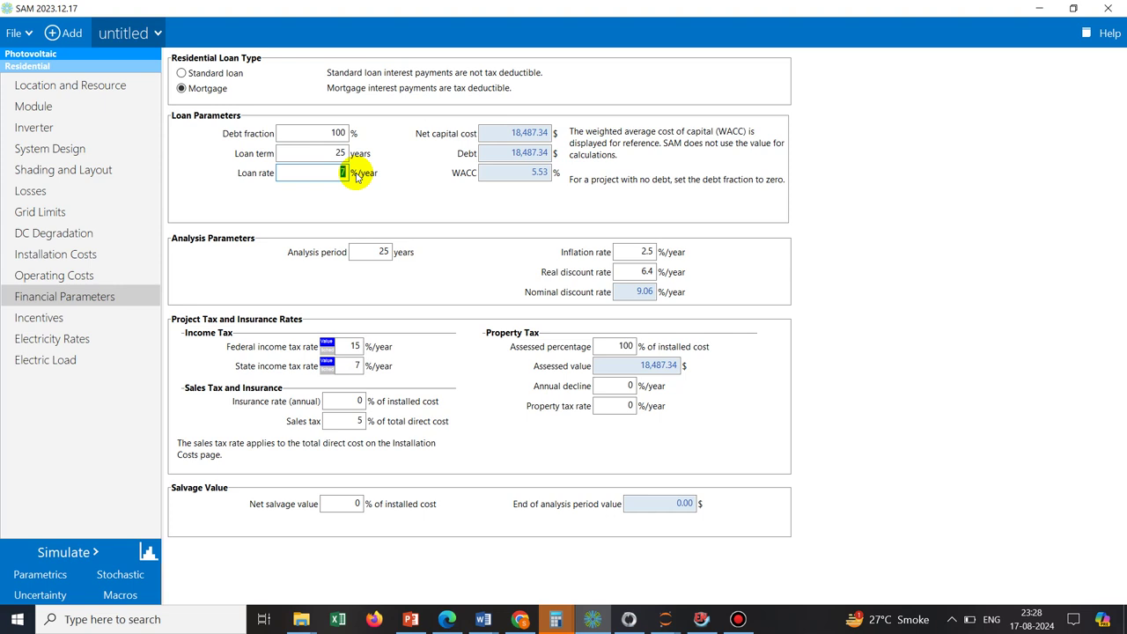
type("8")
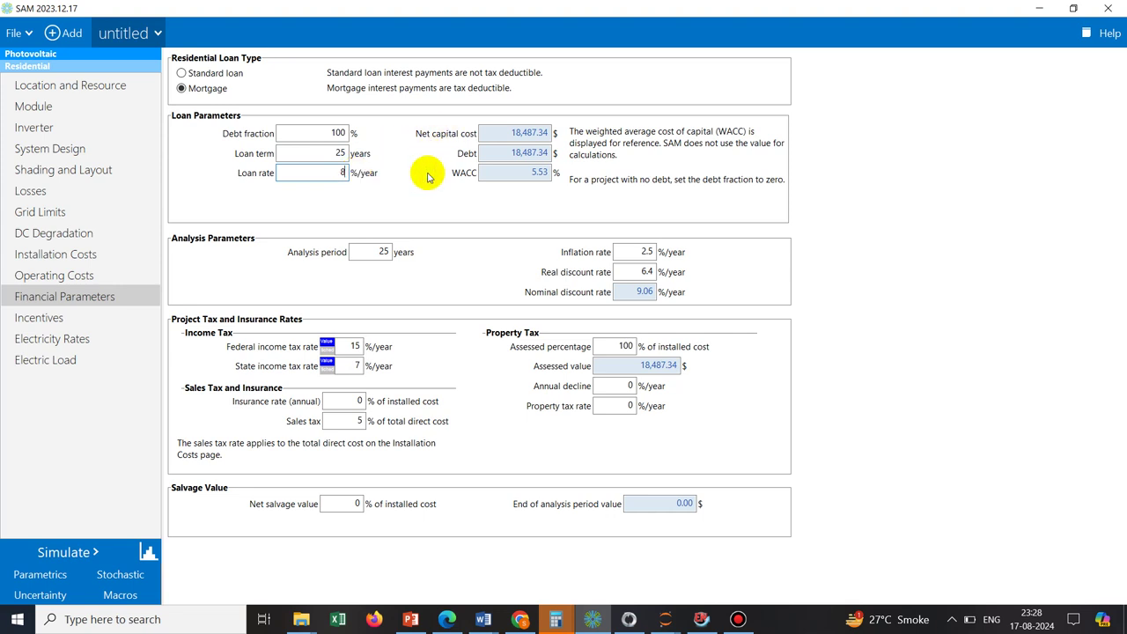
left_click_drag(329, 153, 364, 161)
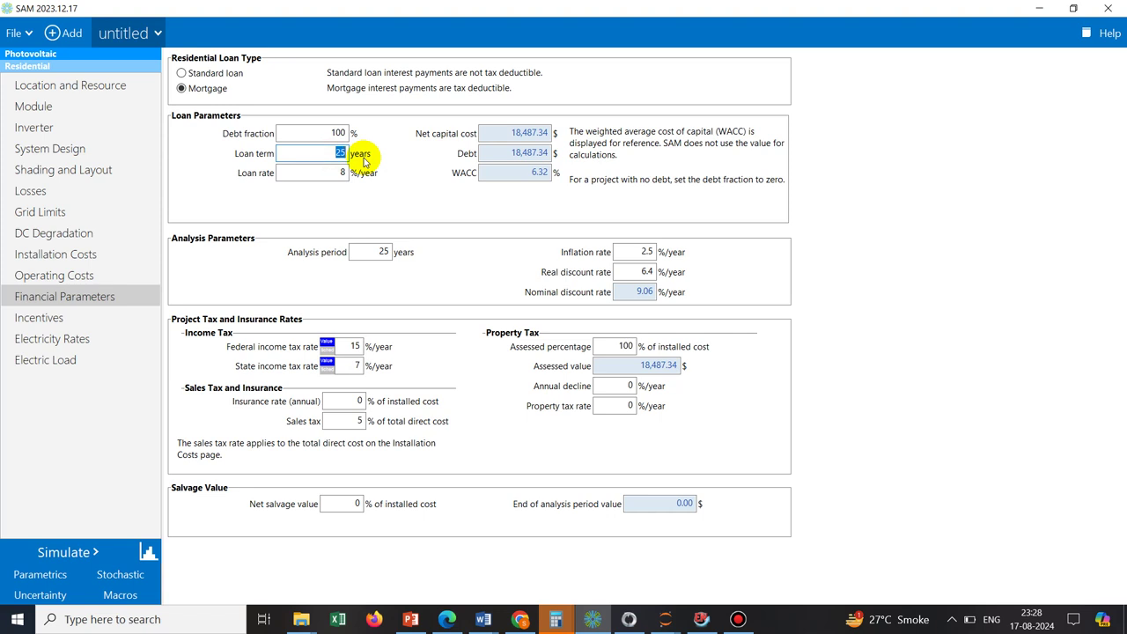
type("20")
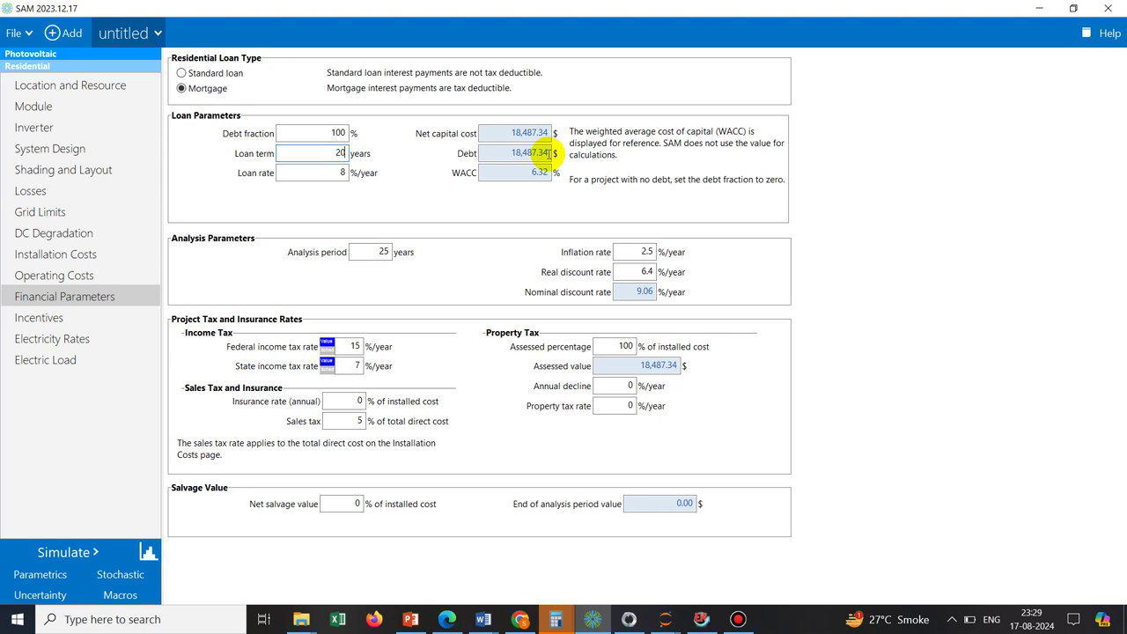
- Set the analysis period to 20 years in the analysis parameters
left_click(374, 252)
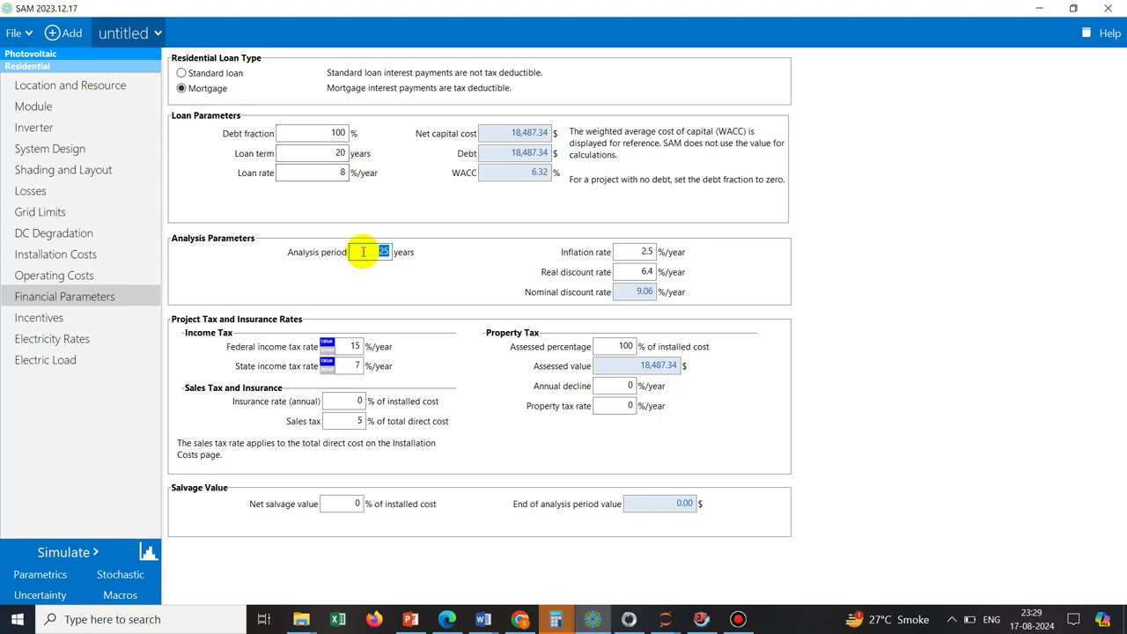
left_click(363, 252)
double_click(363, 252)
type("20")
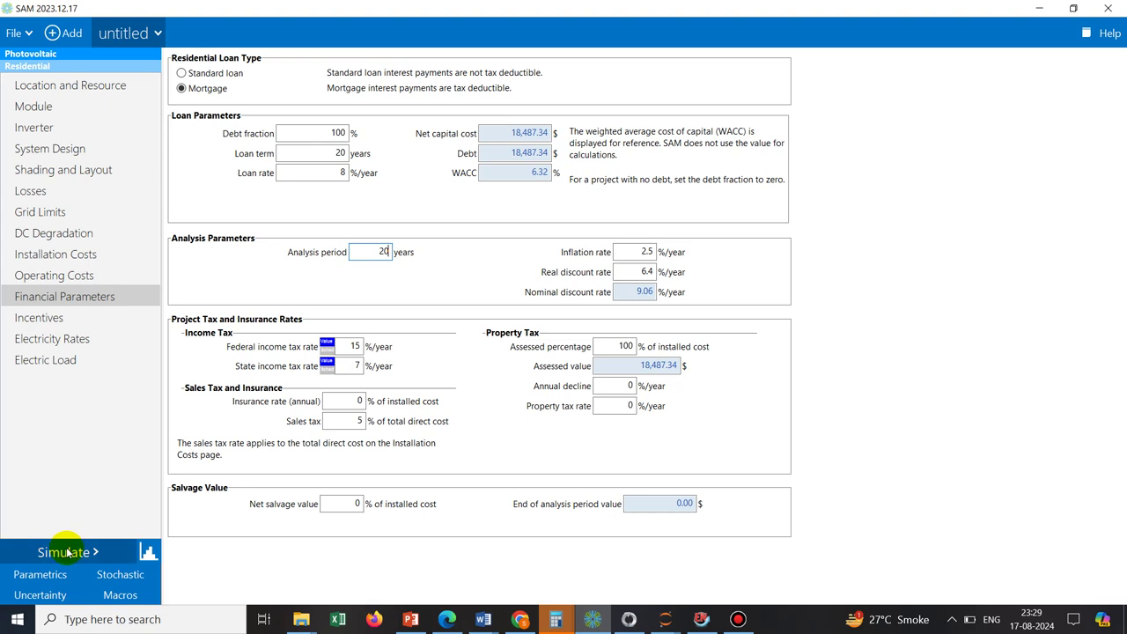
key("ctrl+a")
- Run the simulation and review the summary metrics together with the energy, loss and after-tax cash flow charts
left_click(66, 552)
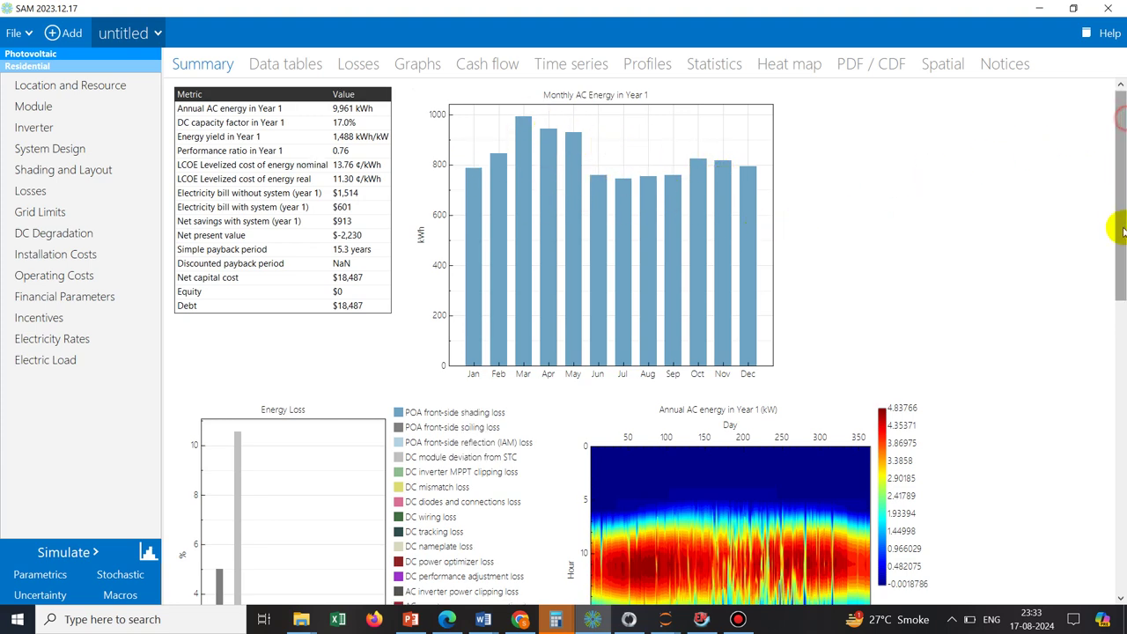
left_click_drag(1118, 121, 1115, 273)
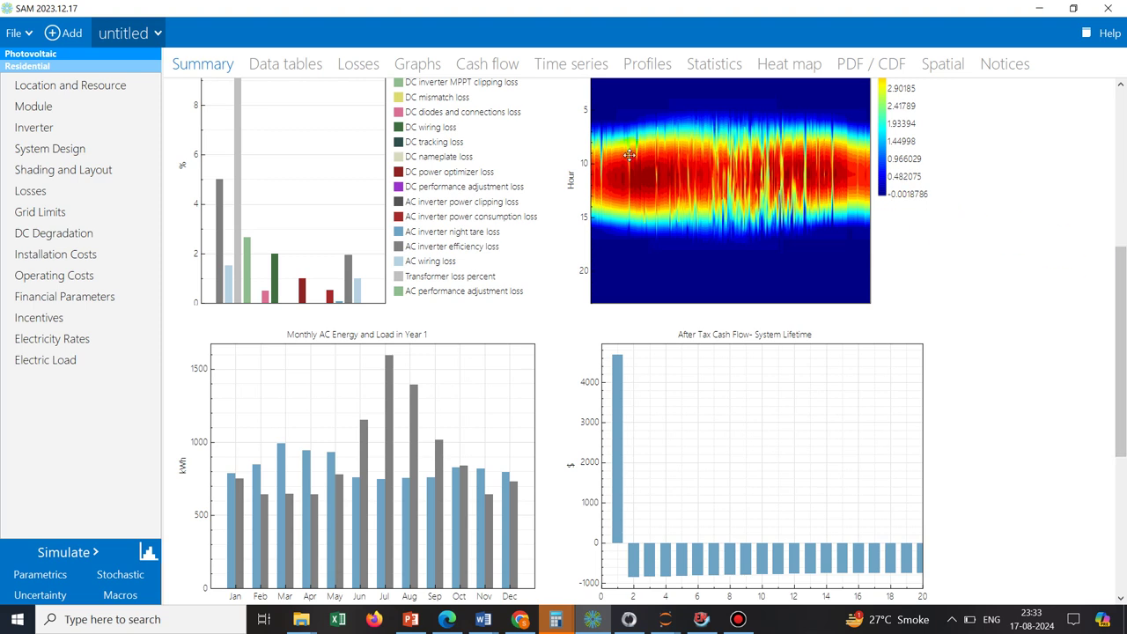
left_click_drag(713, 145, 566, 176)
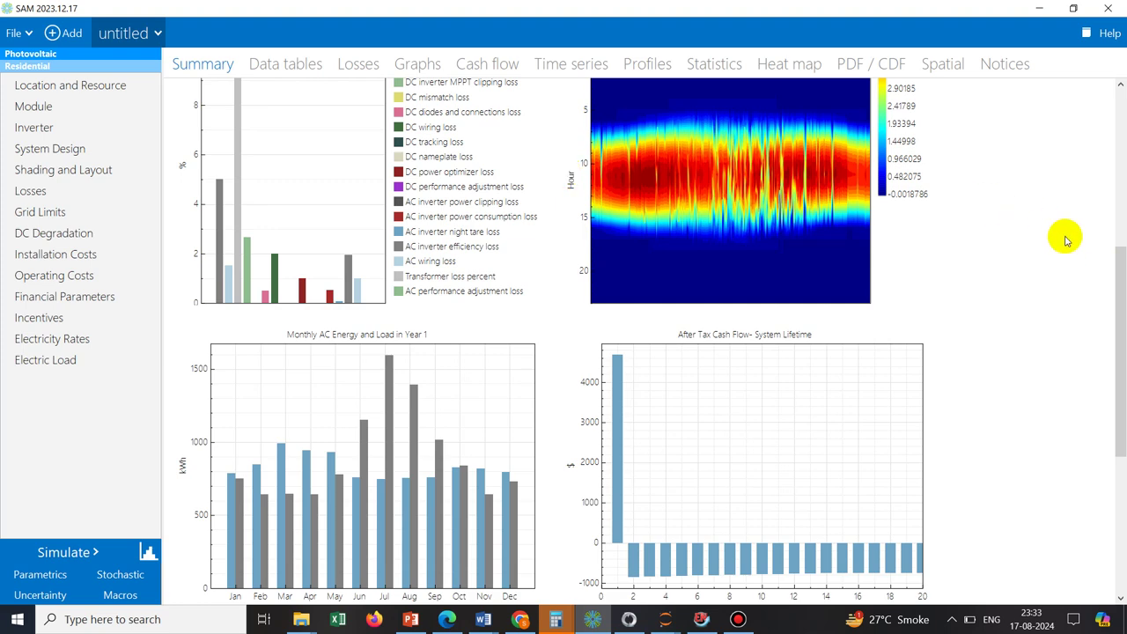
left_click_drag(1115, 309, 1115, 307)
scroll(1124, 128, "up", 5)
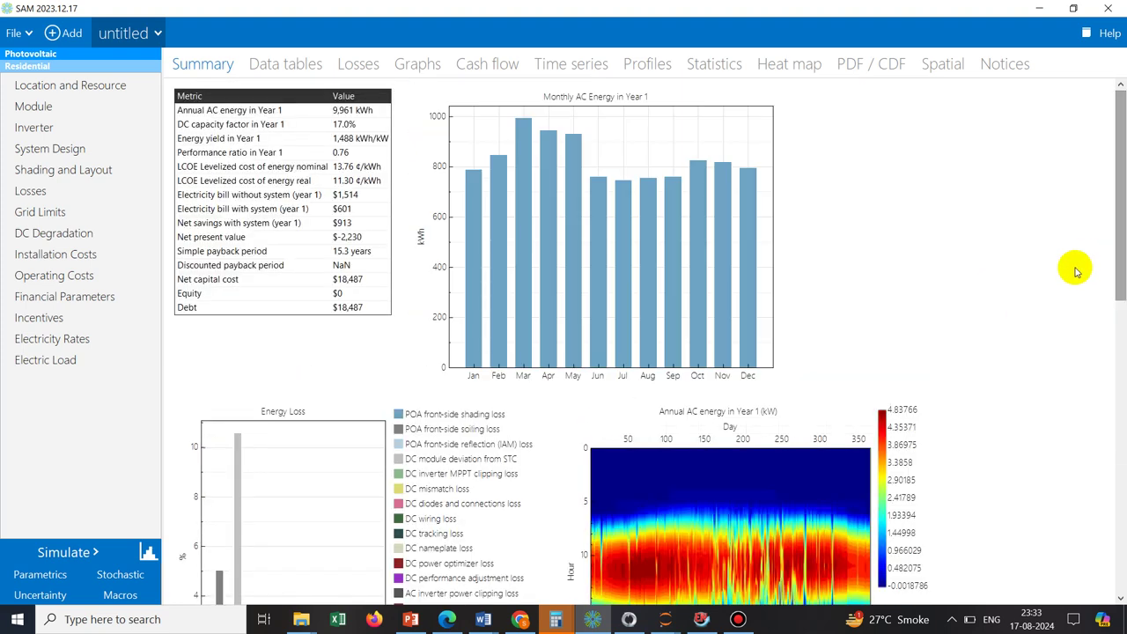
- Examine the cash flow results, checking the year 0 debt balance and the interest payments from year 0 through year 20
left_click(502, 68)
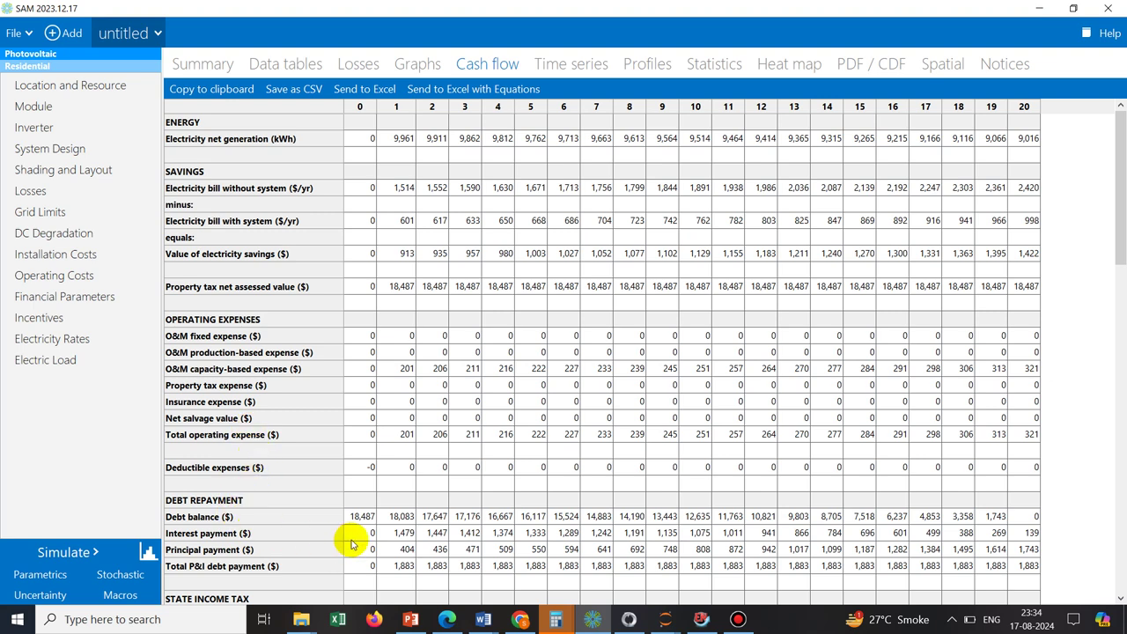
left_click(370, 516)
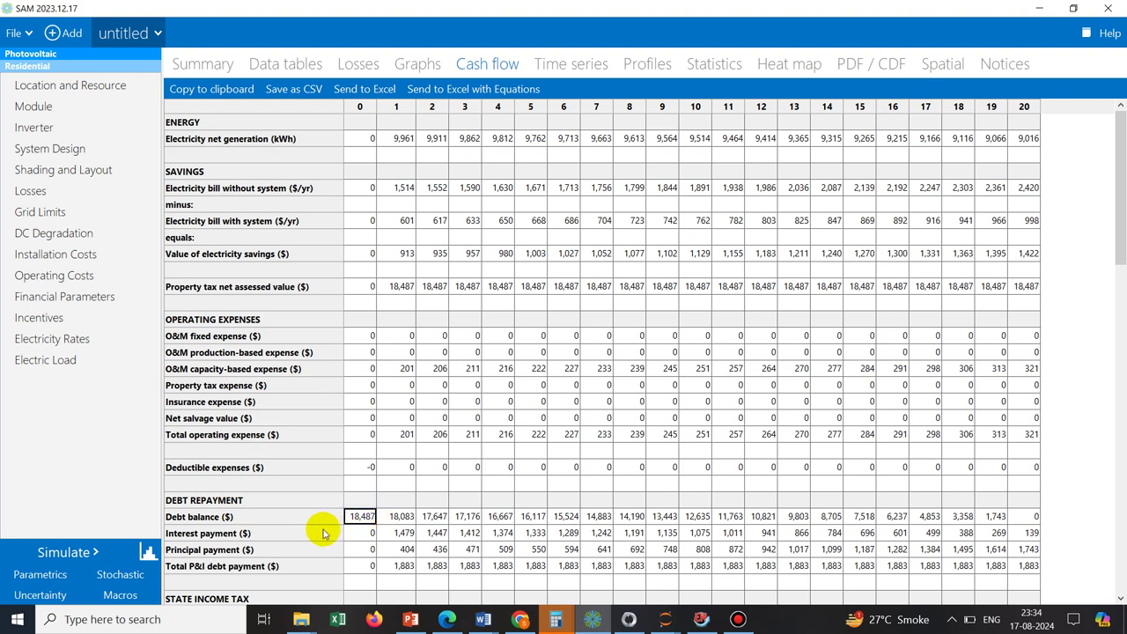
left_click(357, 536)
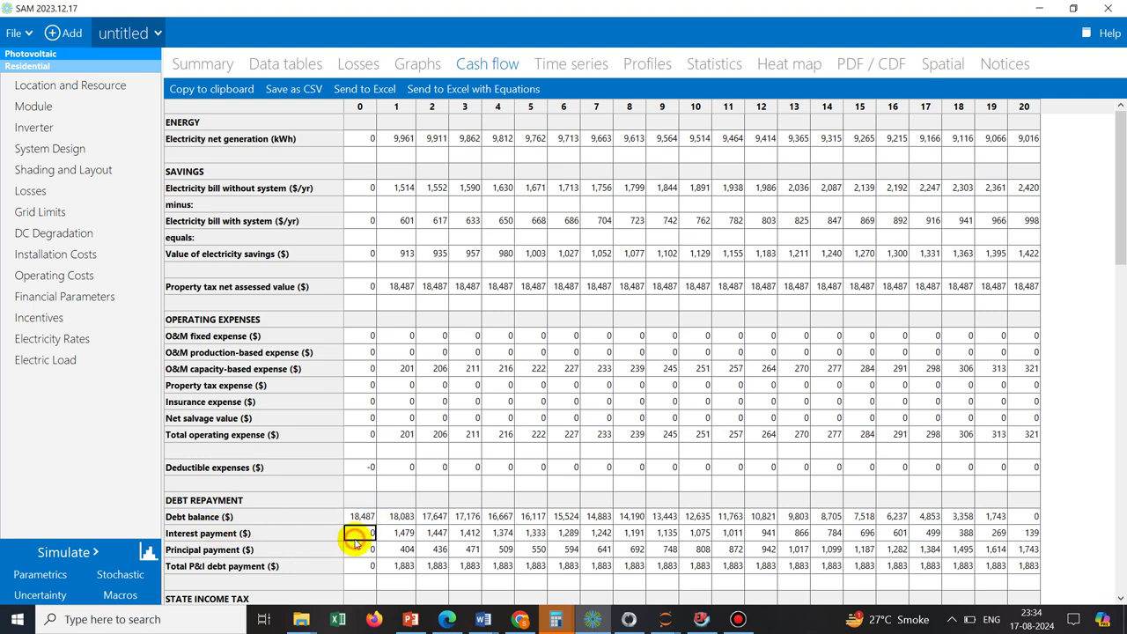
key("Right")
key("Right")
key("Right")
key("Right")
key("Right")
key("Right")
key("Right")
key("Right")
key("Right")
key("Right")
key("Right")
key("Right")
key("Right")
key("Right")
key("Right")
key("Right")
key("Right")
key("Right")
key("Right")
key("Right")
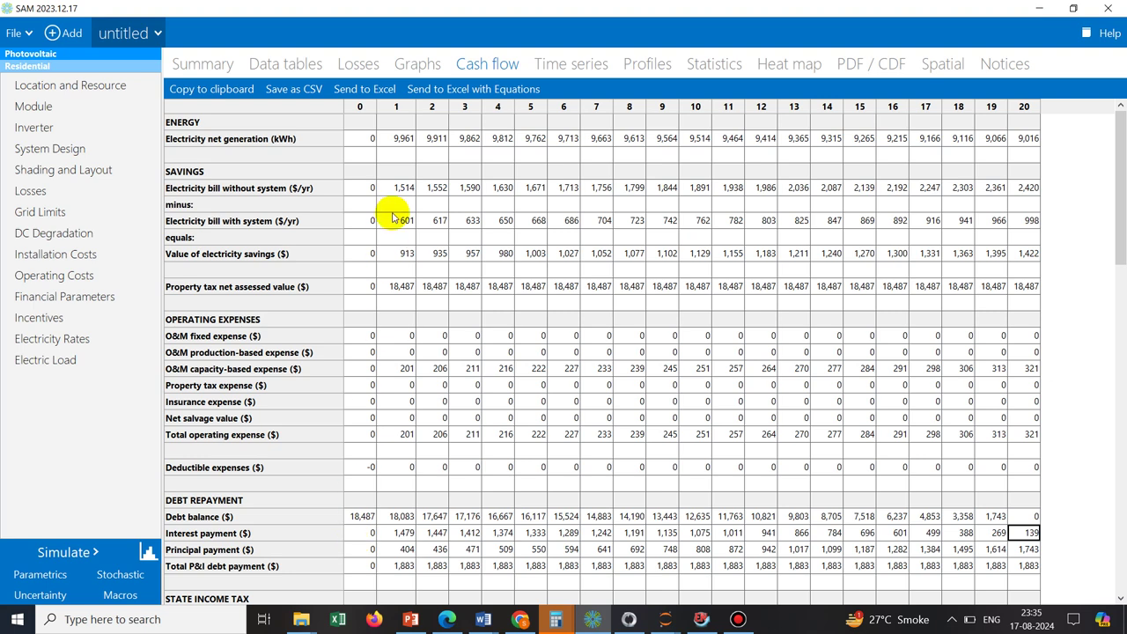
mouse_move(555, 7)
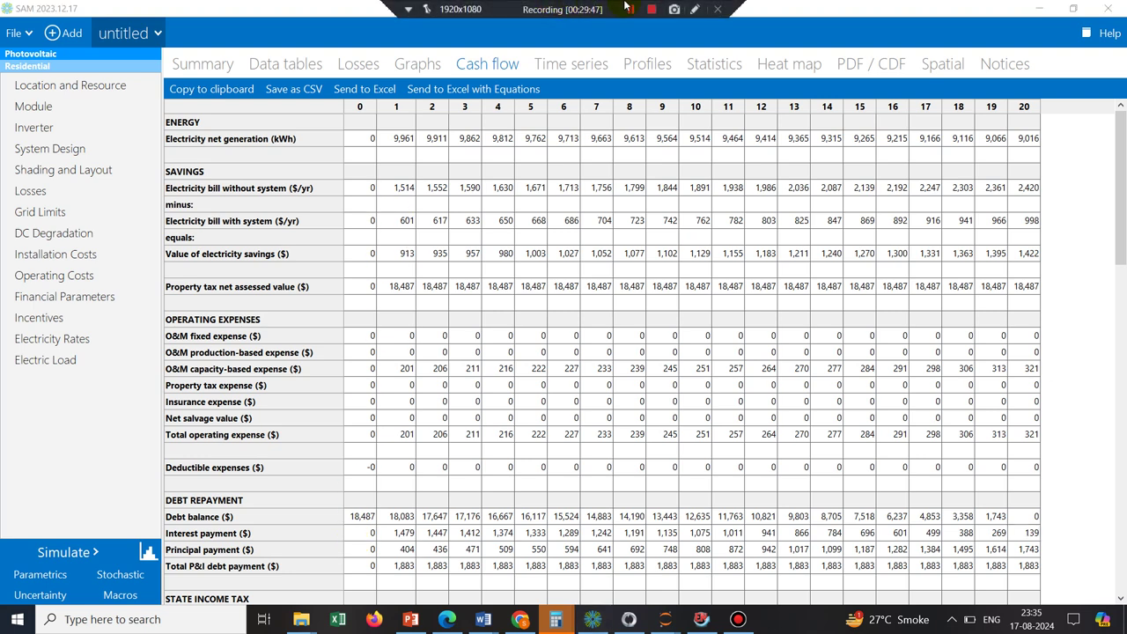